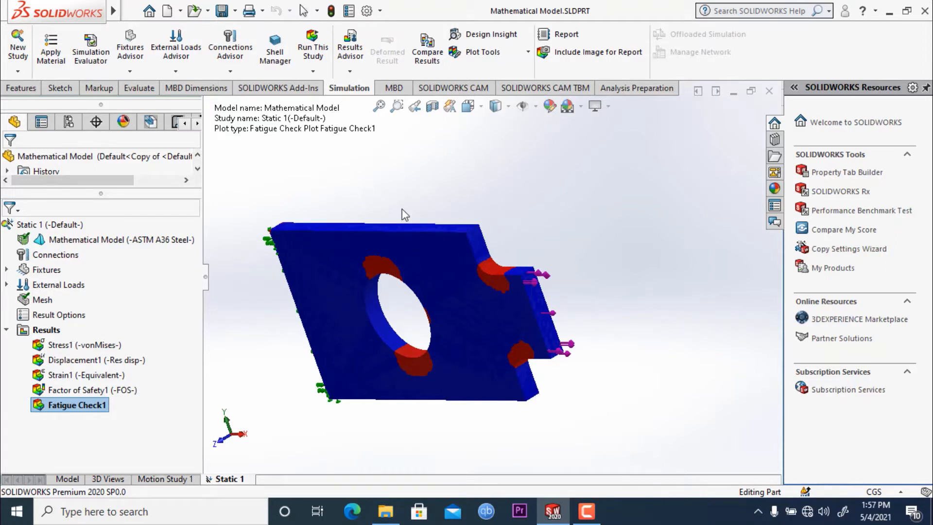
Step: Display the von Mises stress plot of the static study and inspect the plate
middle_drag(401, 210, 467, 250)
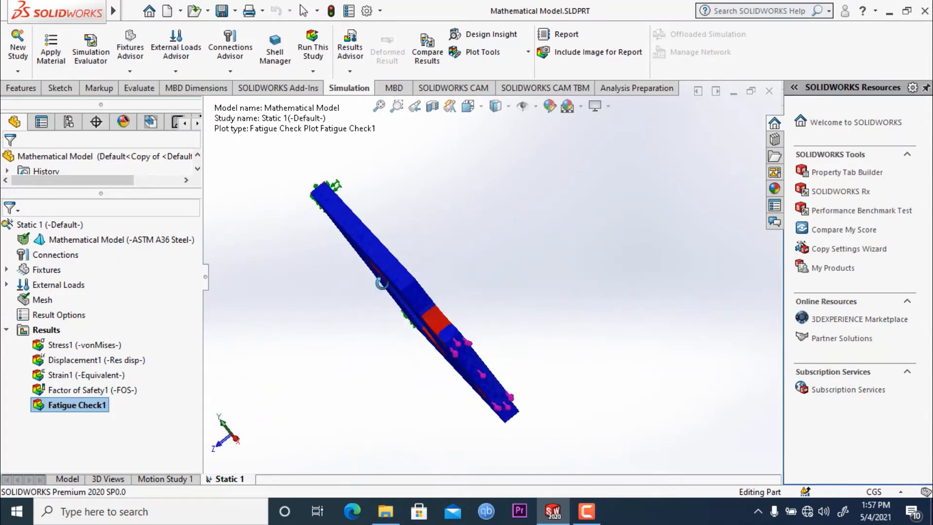
right_click(62, 346)
click(116, 355)
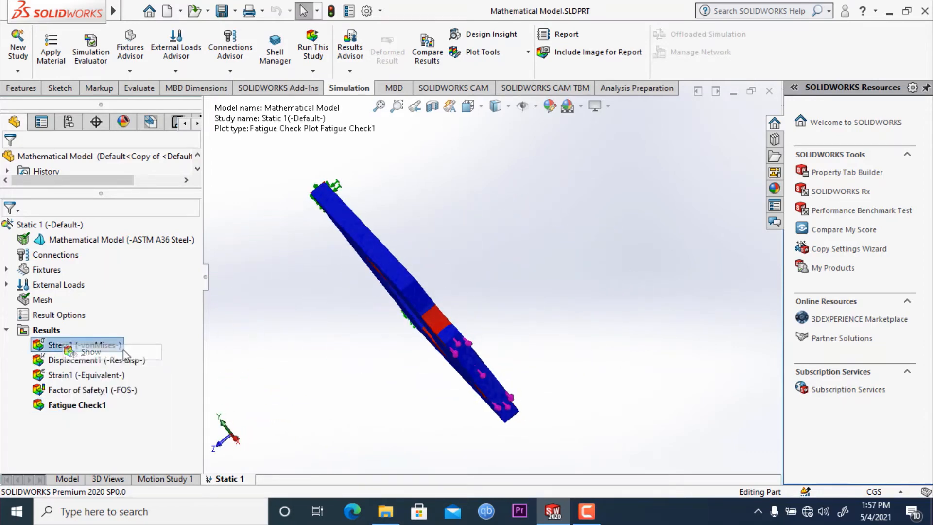
middle_drag(338, 278, 368, 251)
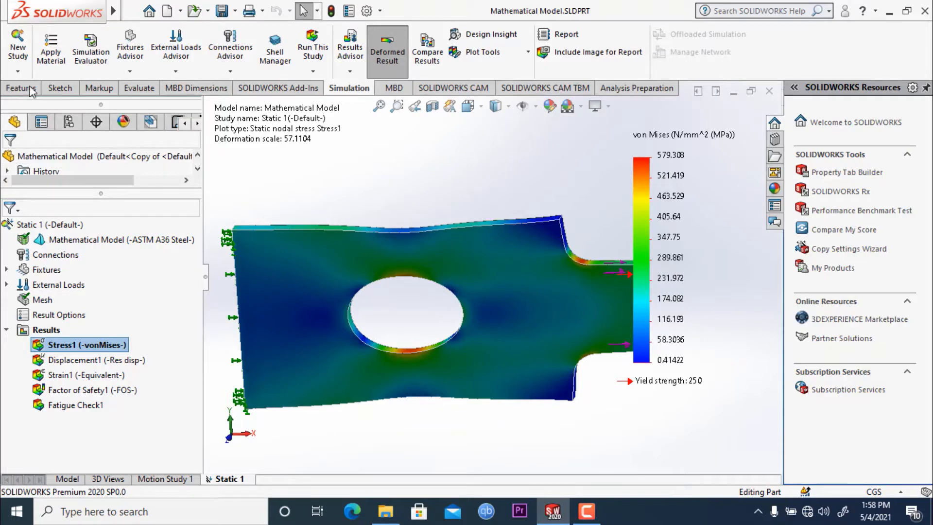
Step: Create a fatigue study using constant amplitude events with defined cycles
click(15, 57)
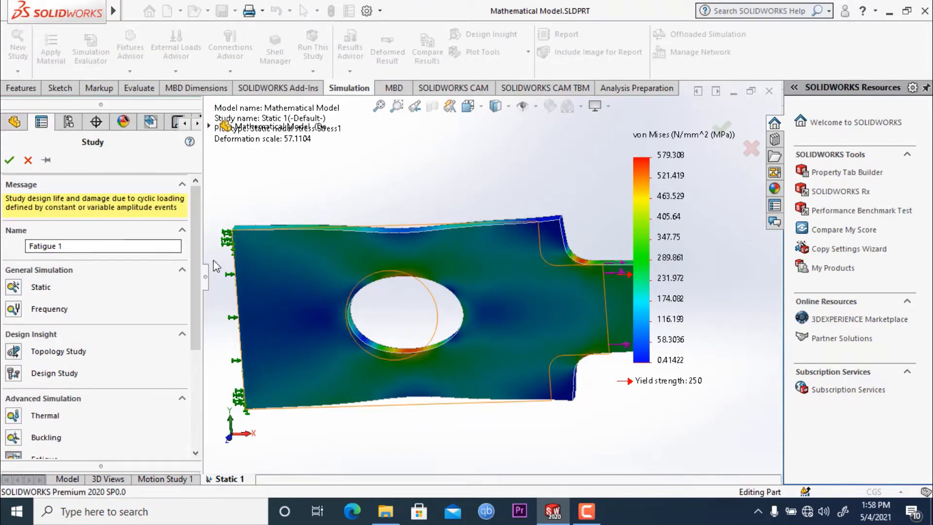
drag(196, 272, 182, 418)
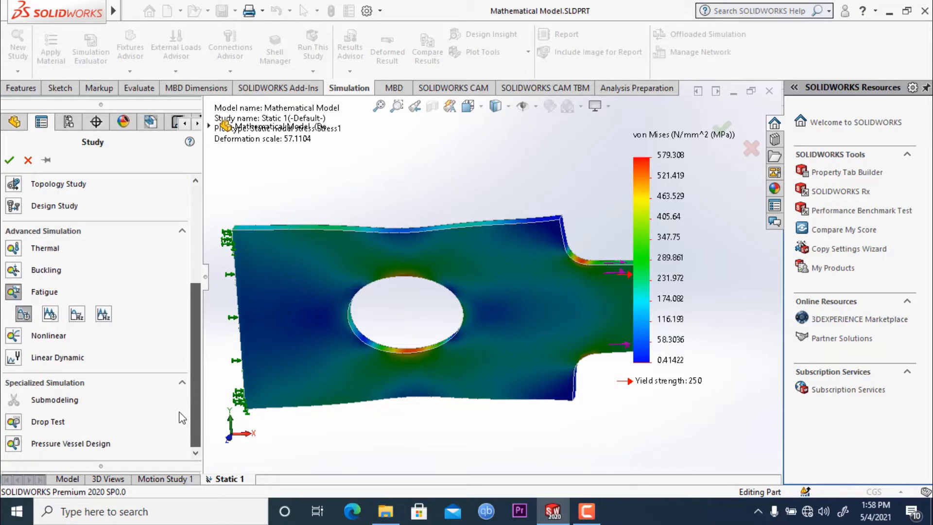
click(14, 295)
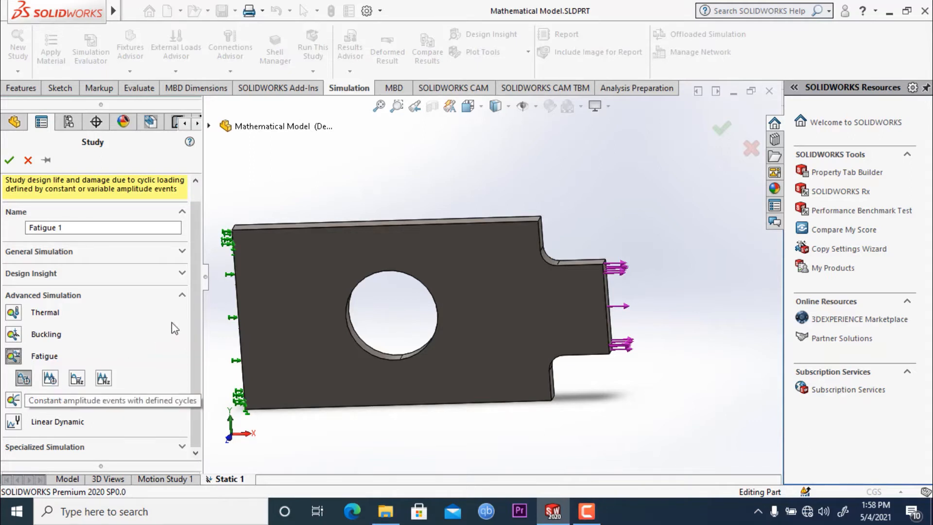
scroll(199, 299, up, 1)
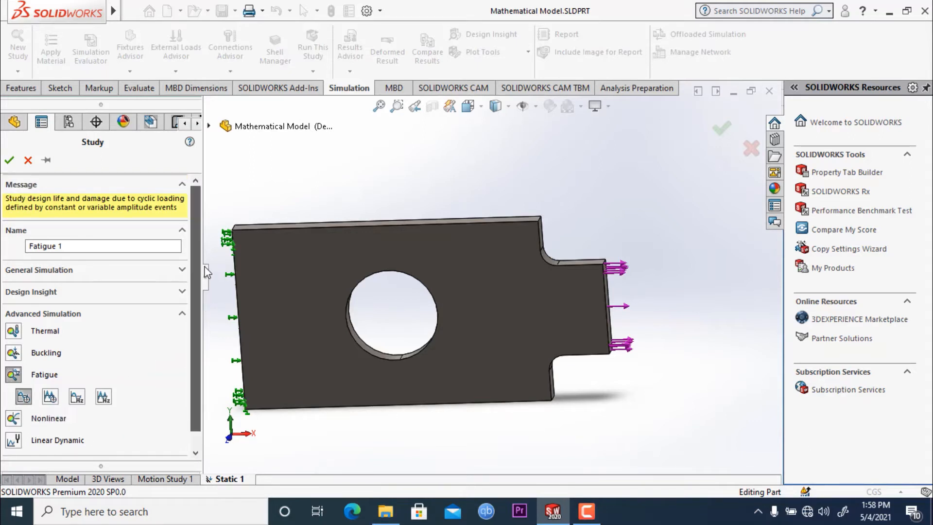
click(8, 159)
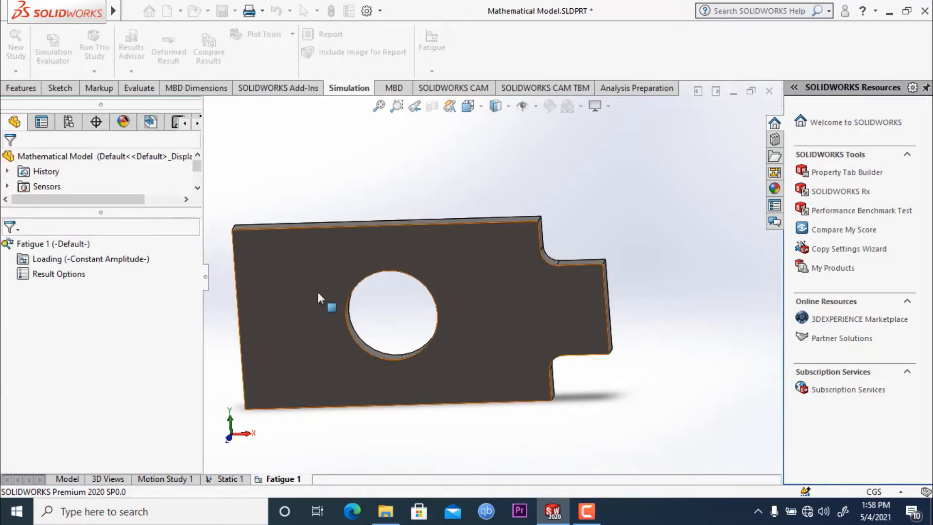
Step: Add a fully reversed (LR=-1) constant amplitude loading event of 1000 cycles, based on Static 1 with a scale of 1
mouse_move(308, 204)
middle_down()
mouse_move(358, 179)
mouse_move(302, 190)
middle_up()
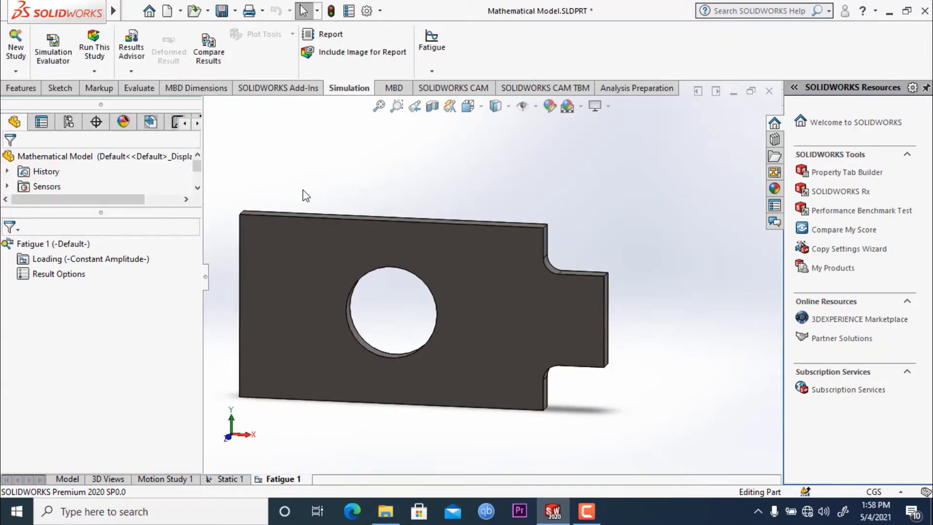
scroll(307, 200, down, 1)
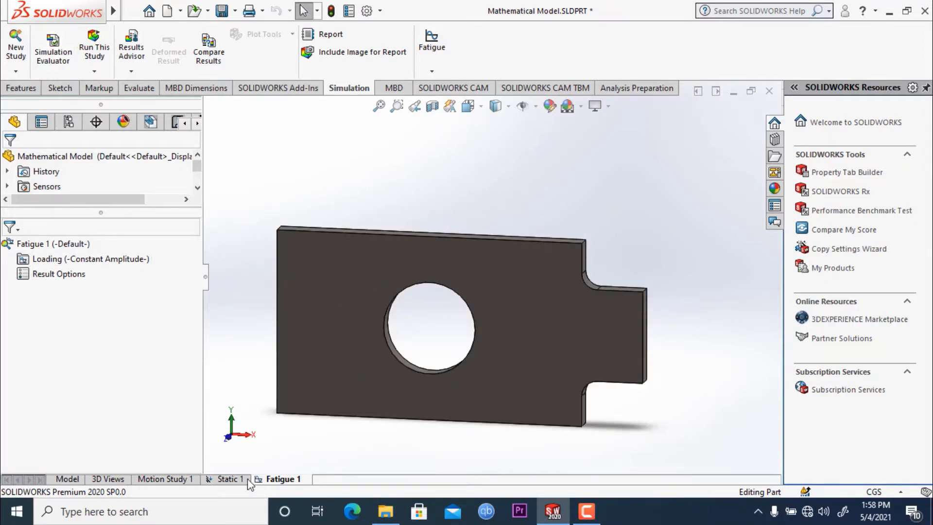
right_click(74, 262)
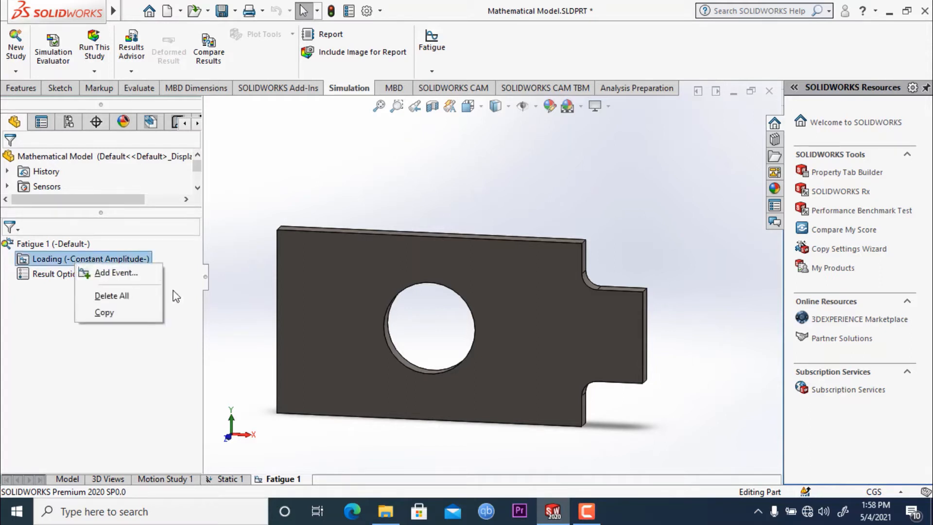
click(107, 273)
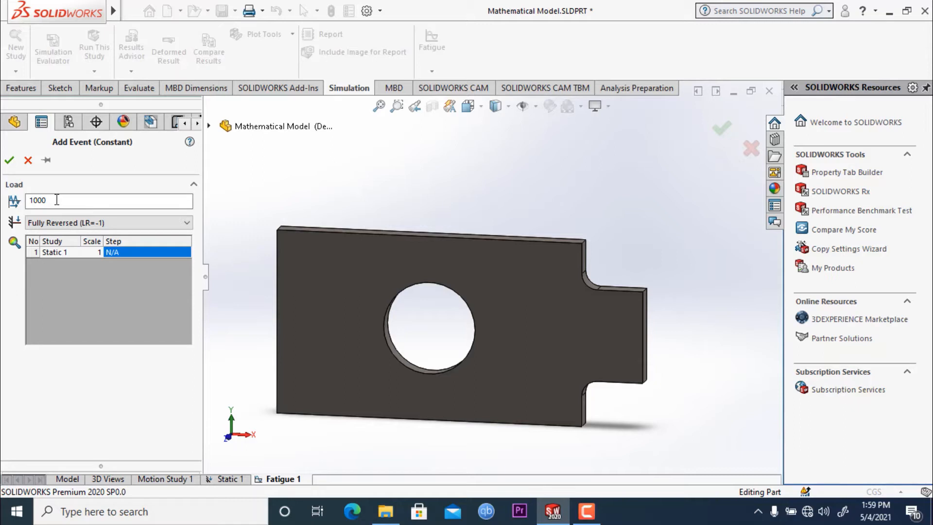
click(59, 196)
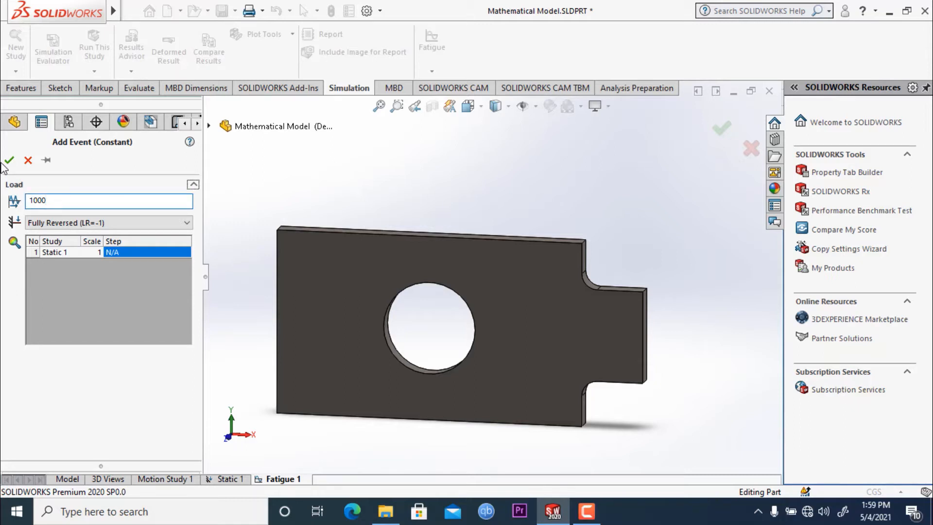
click(9, 160)
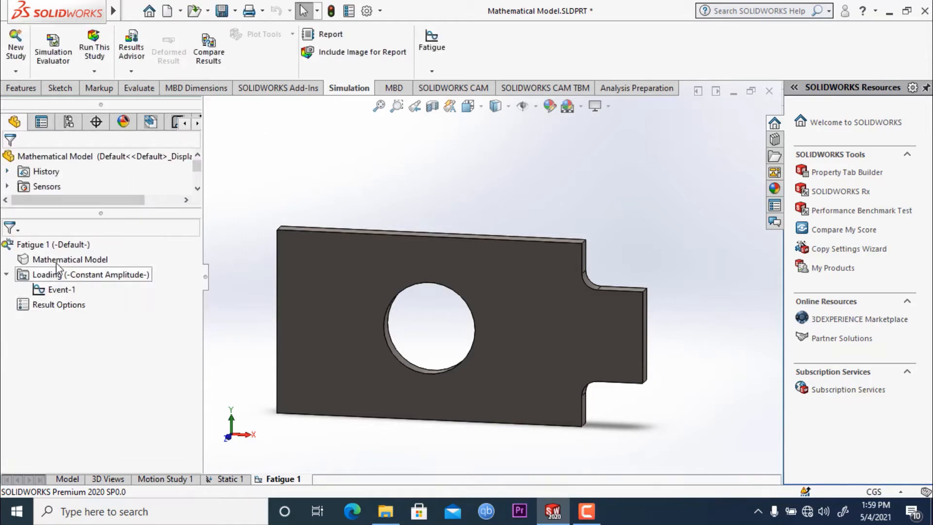
Step: Try to run the fatigue study, and delete that study from the part
click(94, 51)
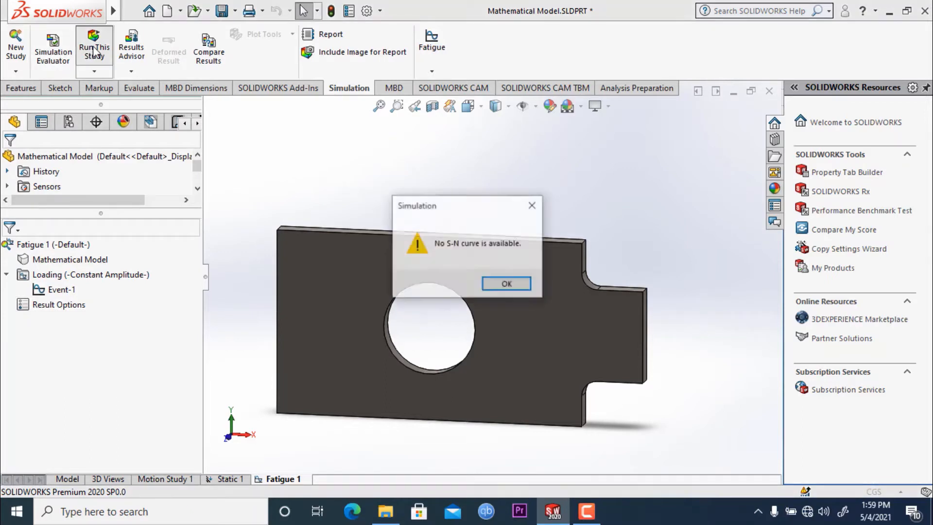
click(505, 288)
right_click(281, 479)
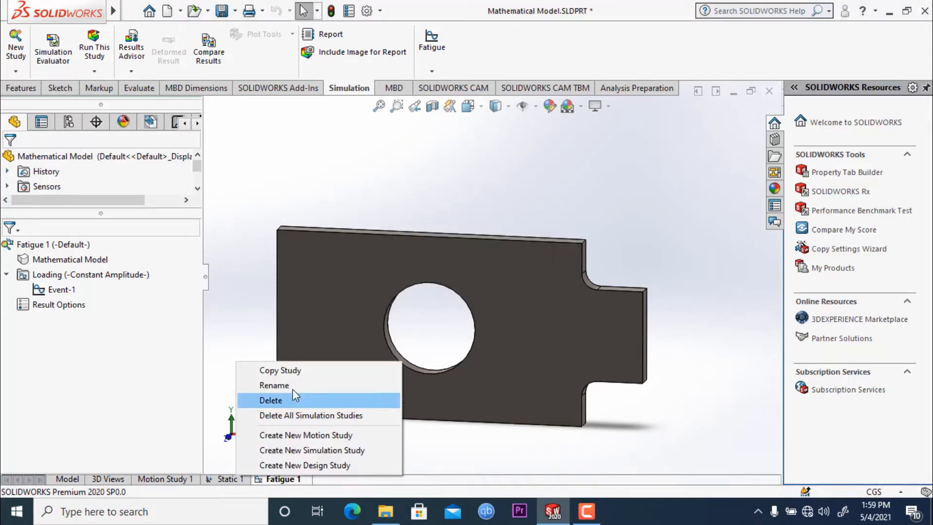
click(286, 405)
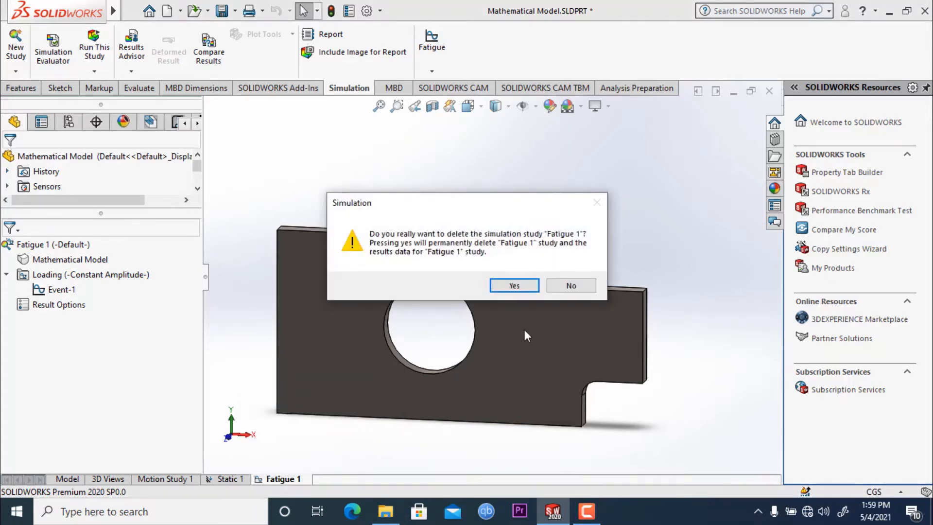
click(522, 286)
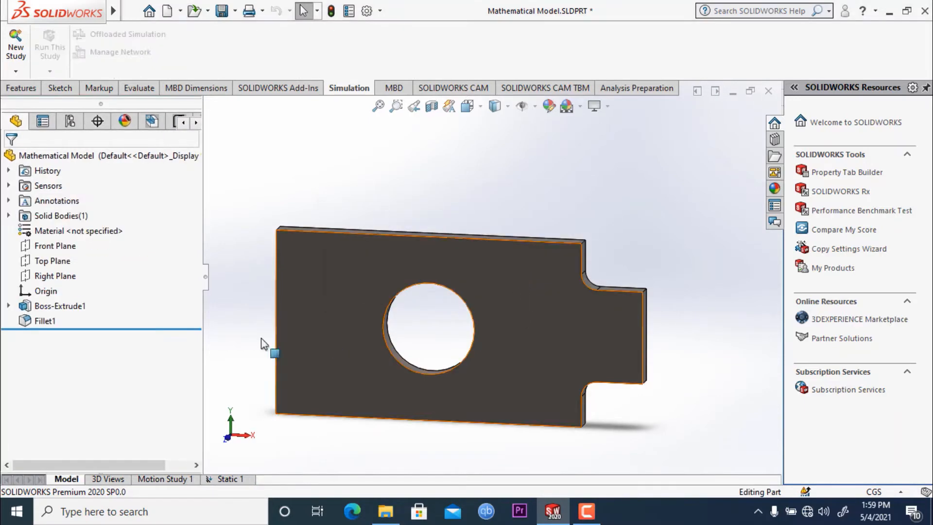
Step: In the Static 1 study, assign the Iron material Ductile Iron (SN) to the Mathematical Model body
click(223, 479)
click(79, 431)
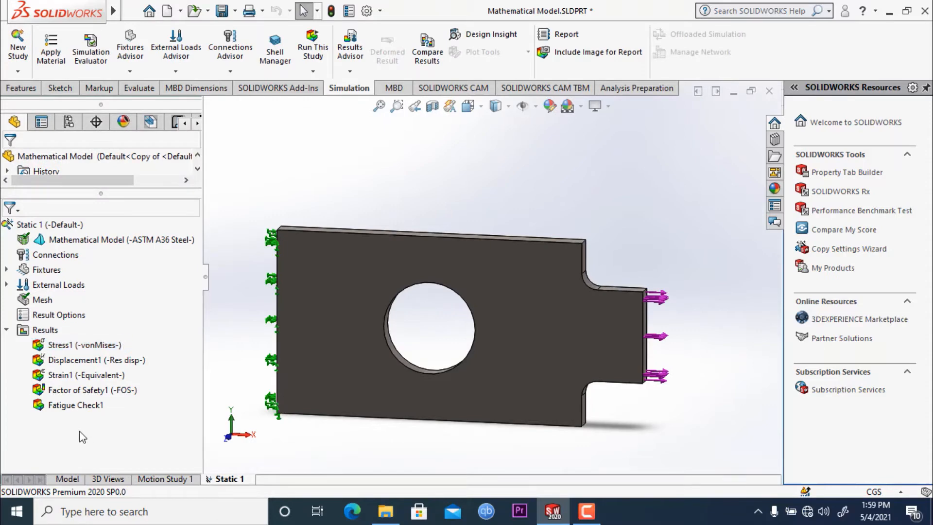
right_click(80, 239)
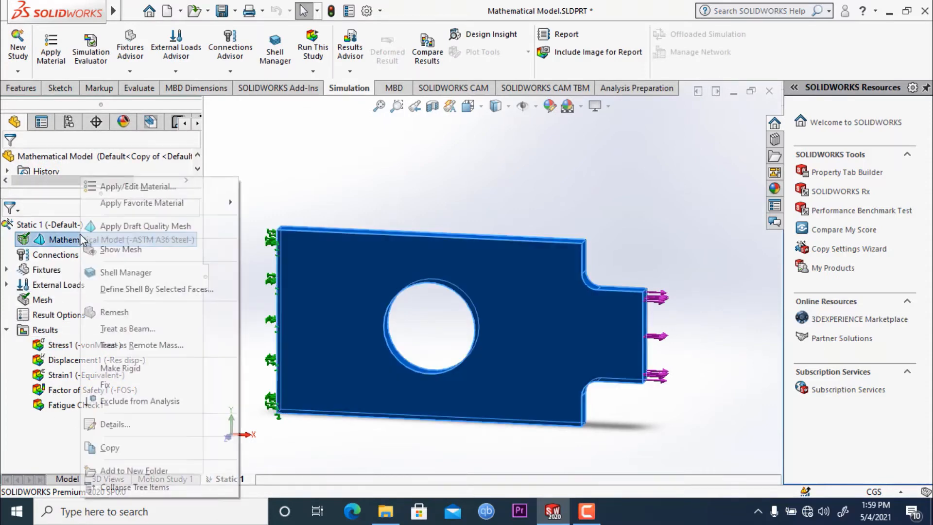
click(146, 187)
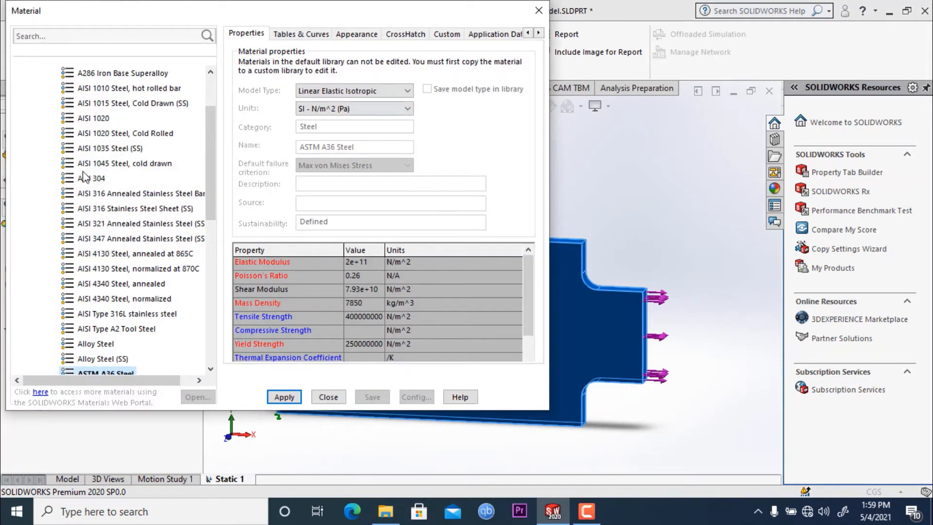
scroll(217, 160, down, 3)
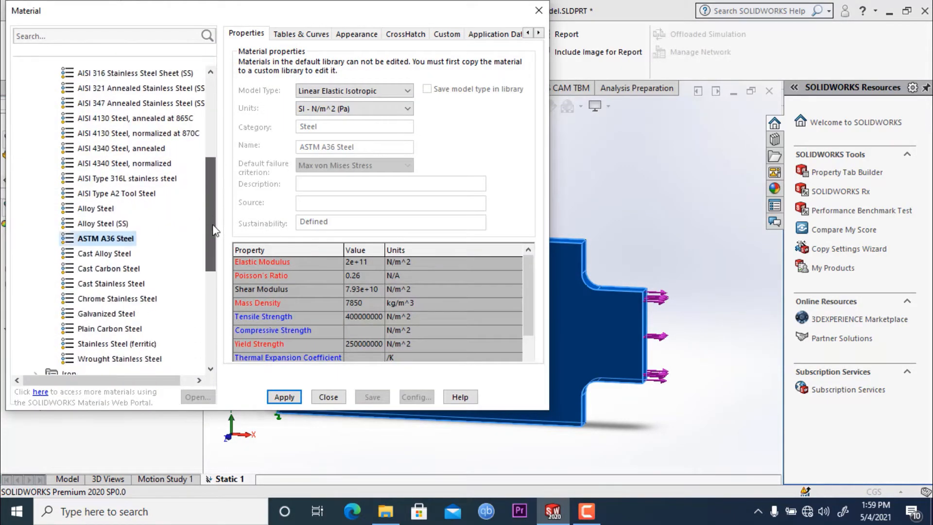
mouse_move(104, 242)
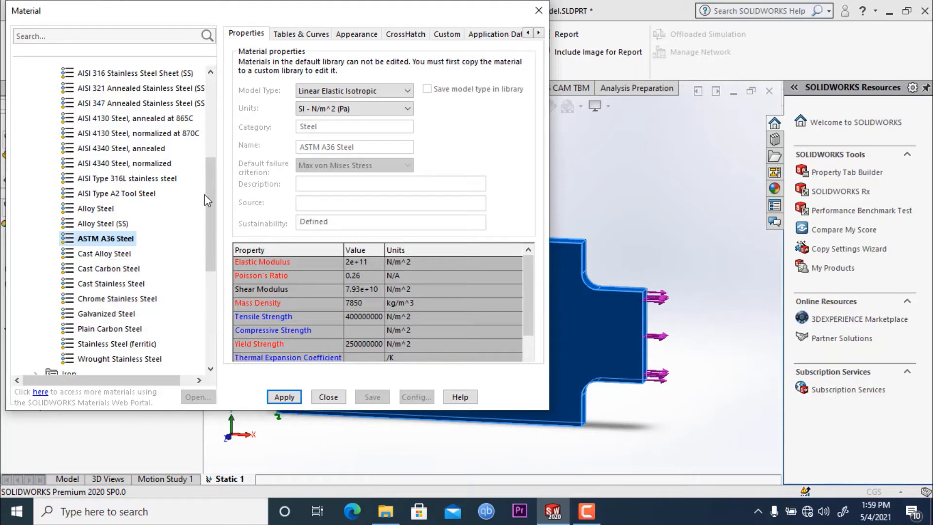
drag(208, 193, 204, 238)
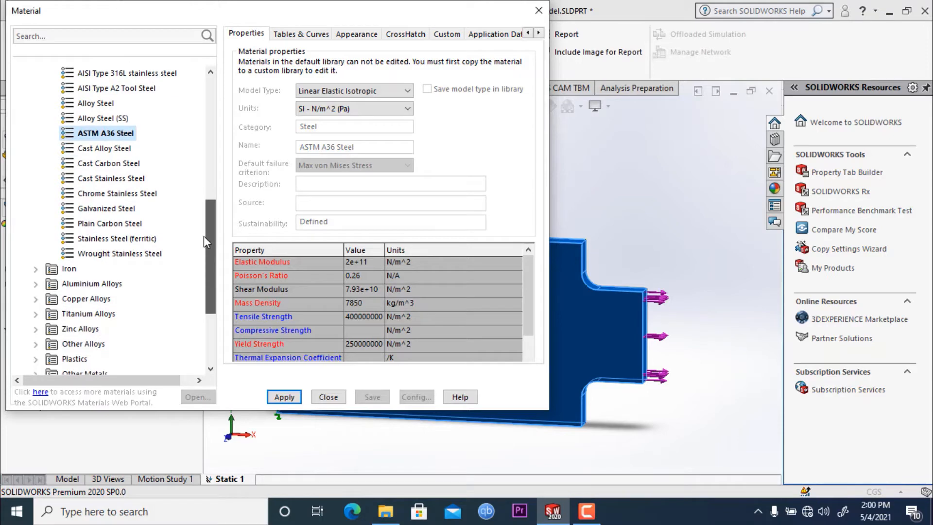
click(35, 270)
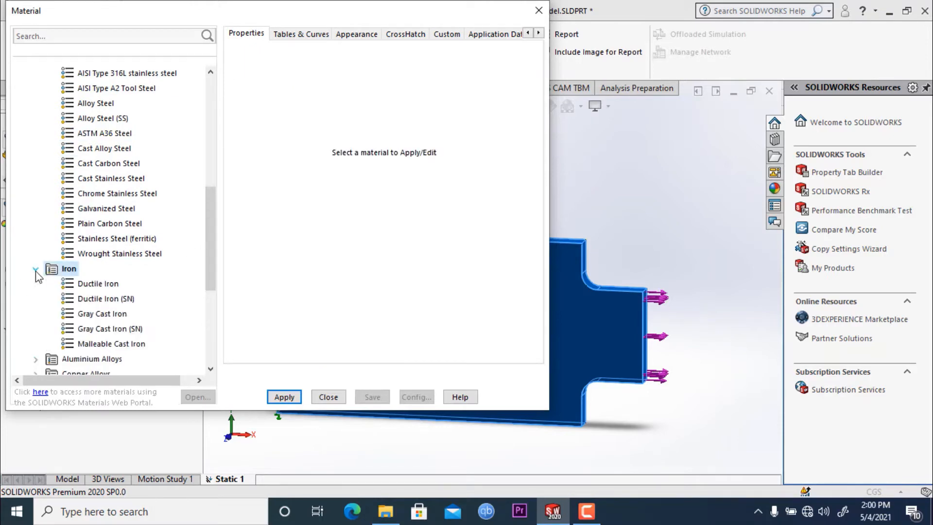
drag(208, 232, 209, 258)
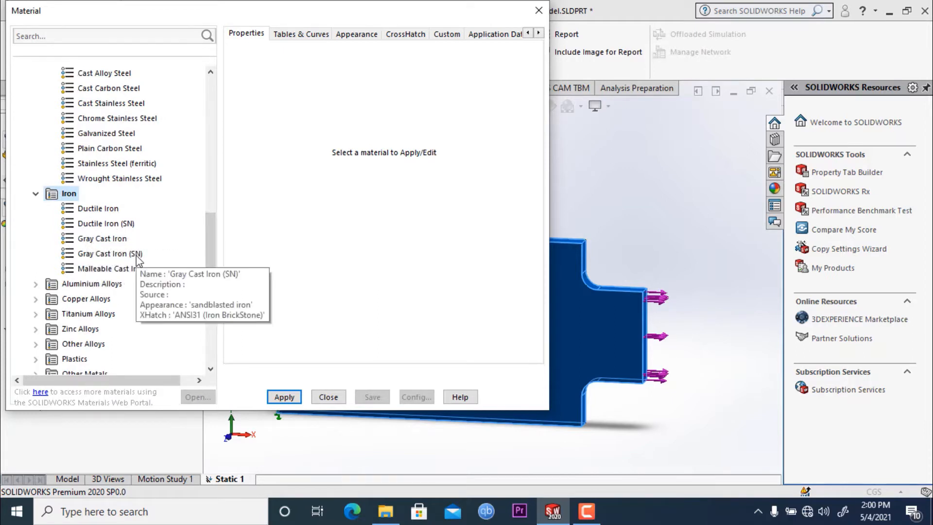
click(90, 224)
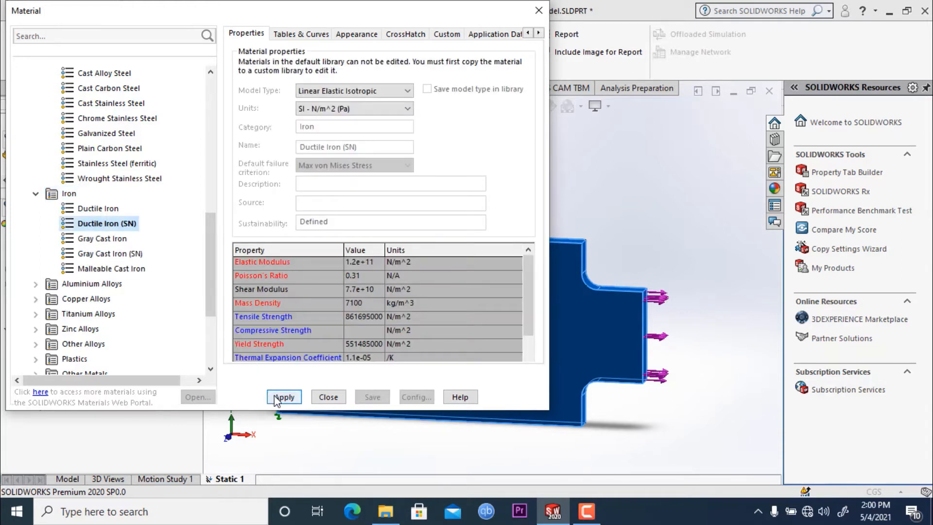
click(284, 398)
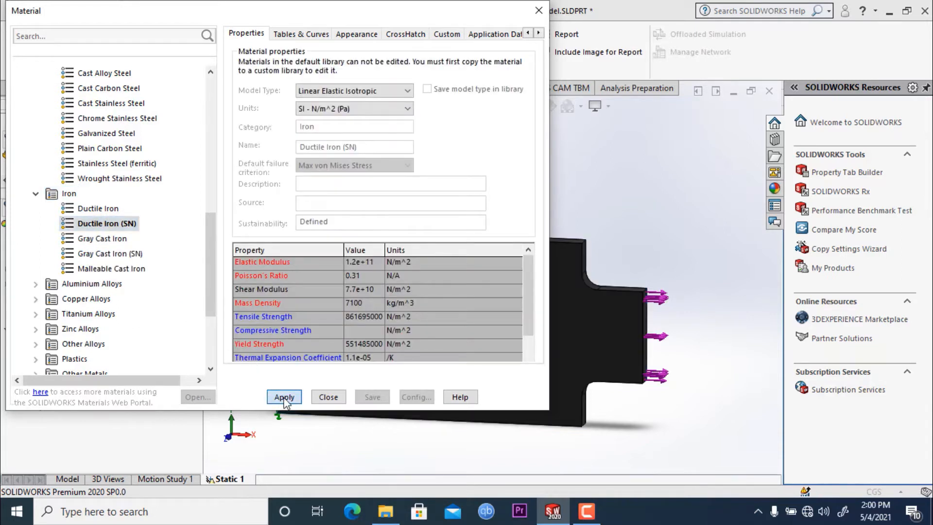
click(538, 11)
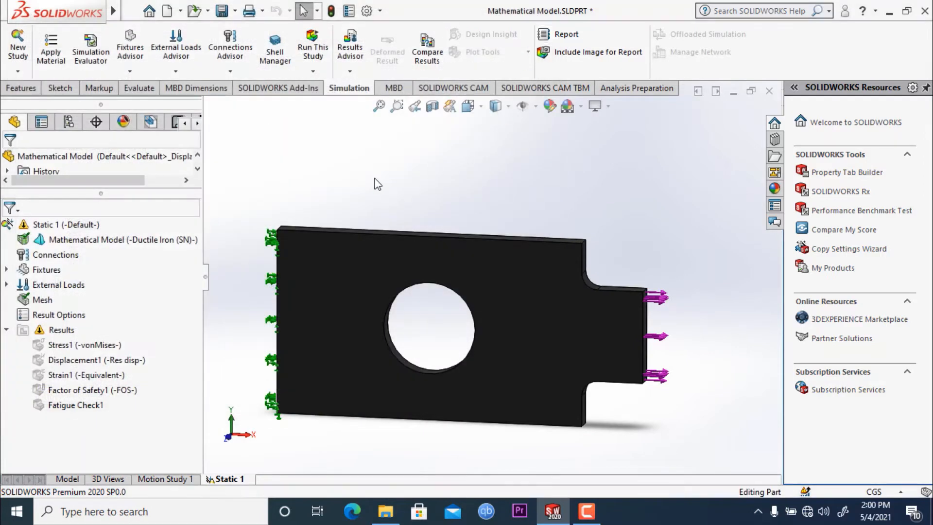
Step: Rerun the static study with the new material and inspect its stress plot and external loads
middle_drag(411, 180, 379, 188)
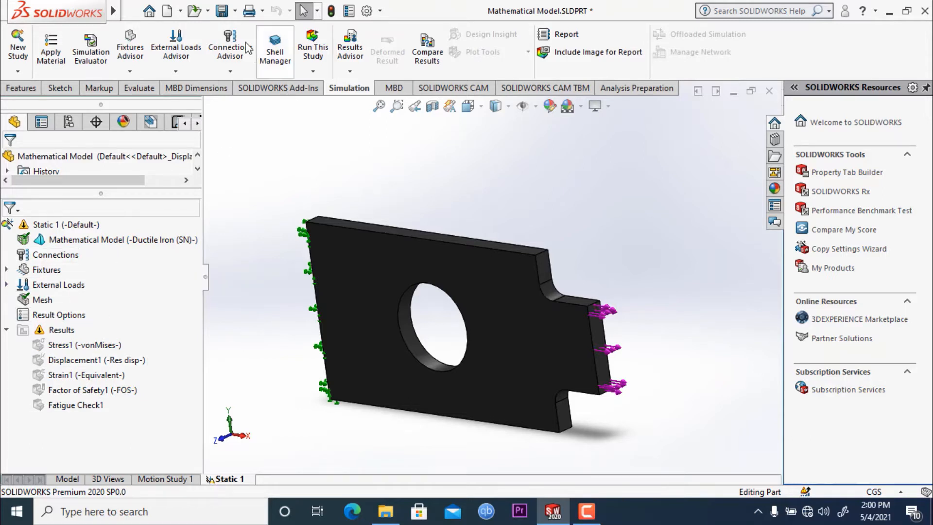
click(311, 54)
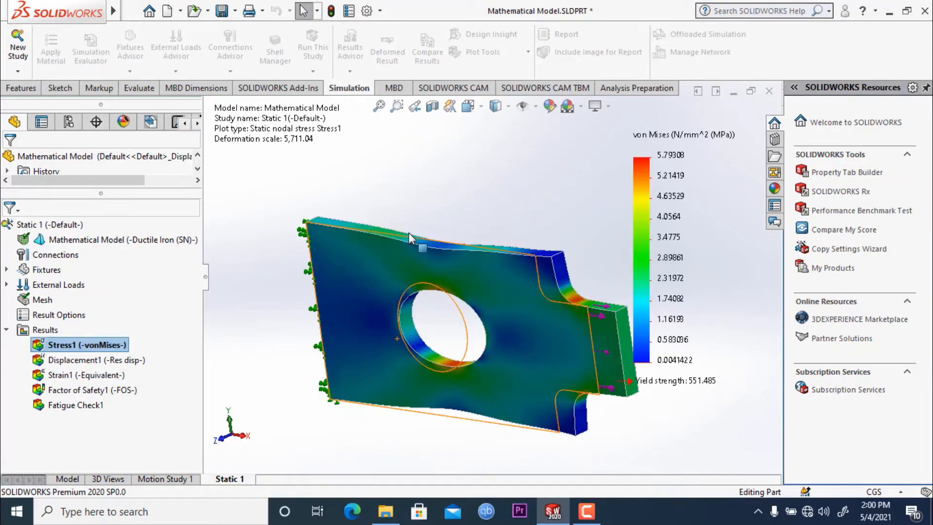
middle_drag(427, 225, 398, 241)
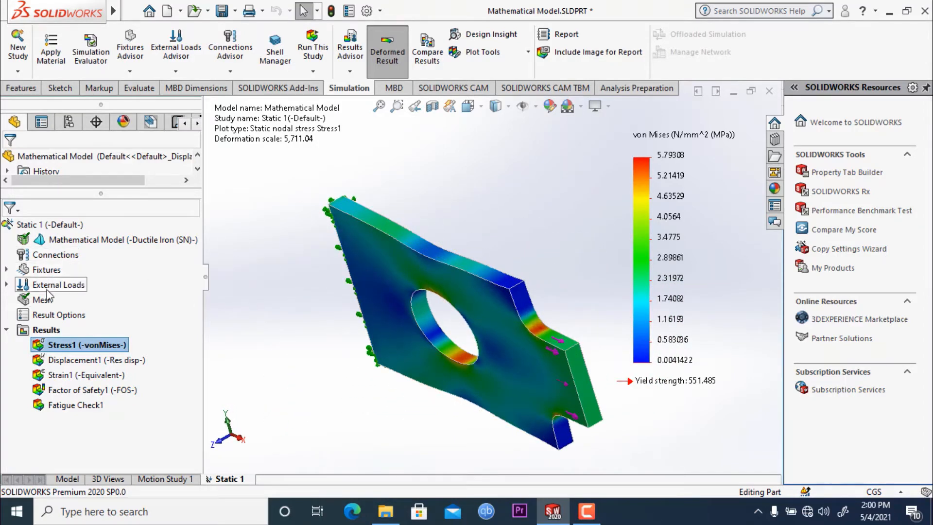
click(8, 285)
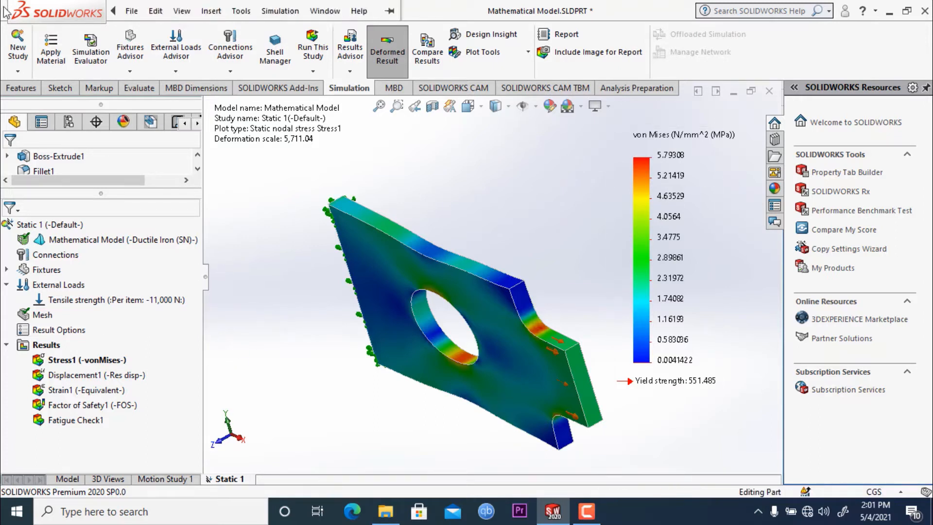
Step: Create a new fatigue study with constant amplitude events and defined cycles for the ductile iron plate
click(18, 53)
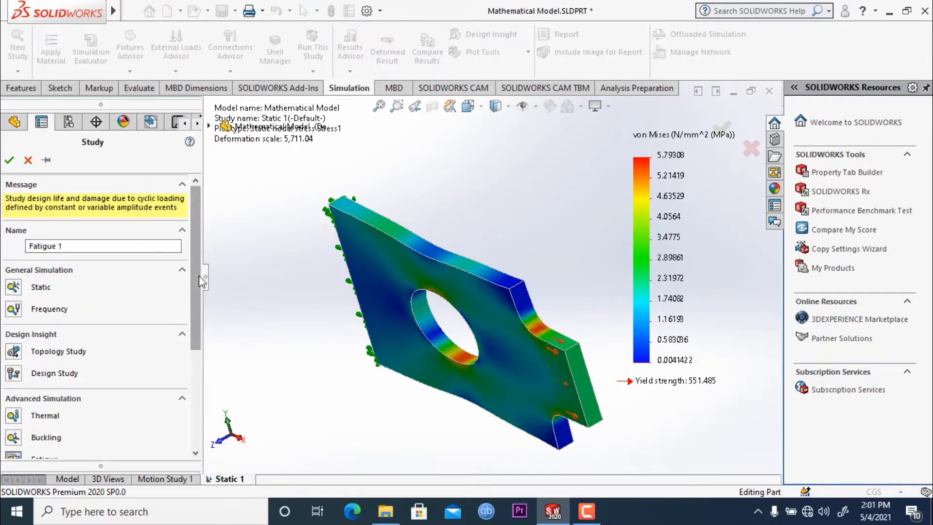
scroll(191, 372, down, 3)
click(10, 159)
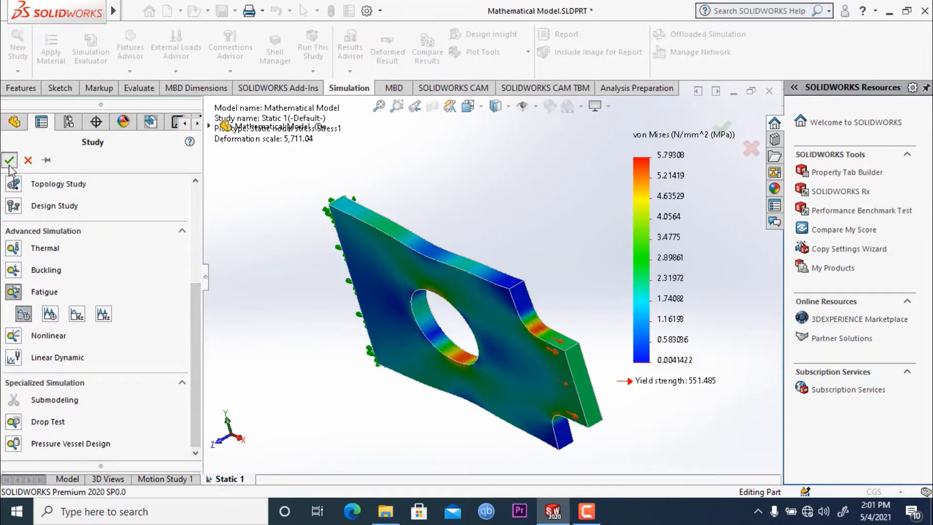
Step: Add a constant-amplitude loading event of 1000 cycles to the fatigue study, fully reversed (LR=-1) and based on Static 1
right_click(58, 260)
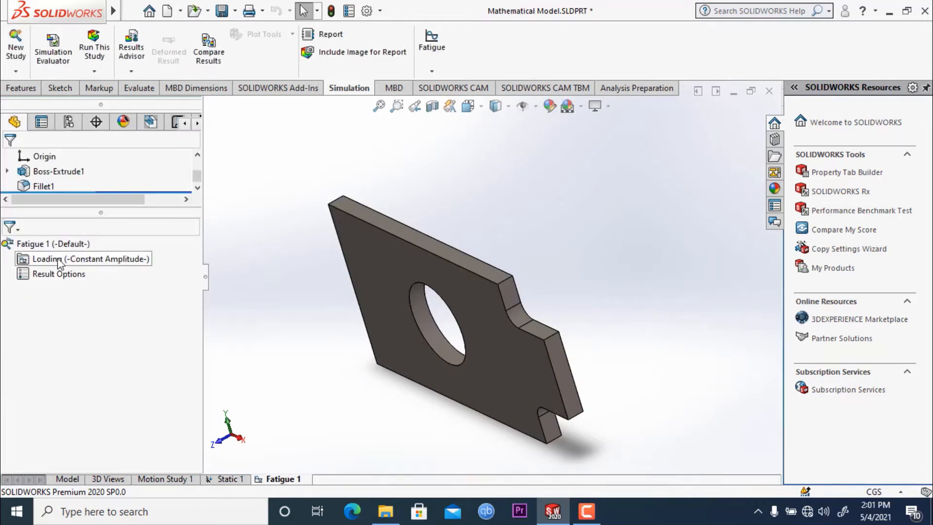
click(89, 267)
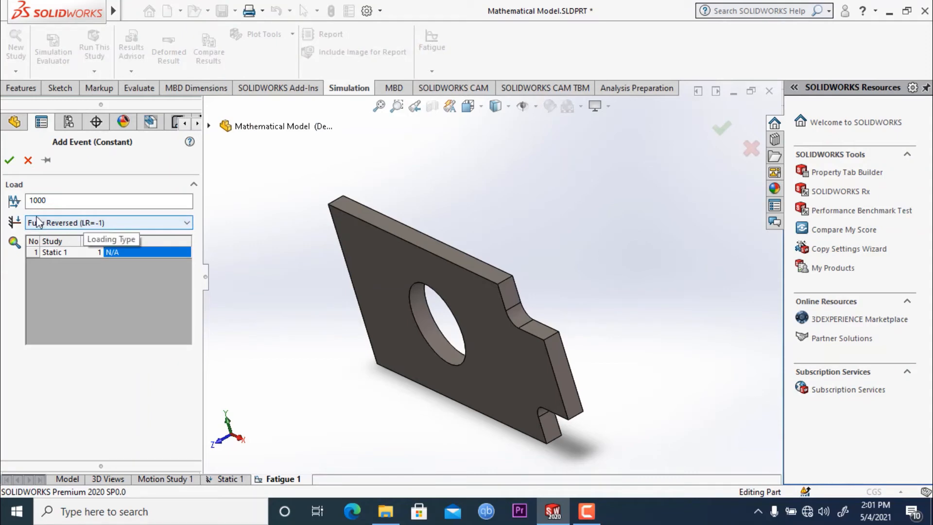
click(9, 160)
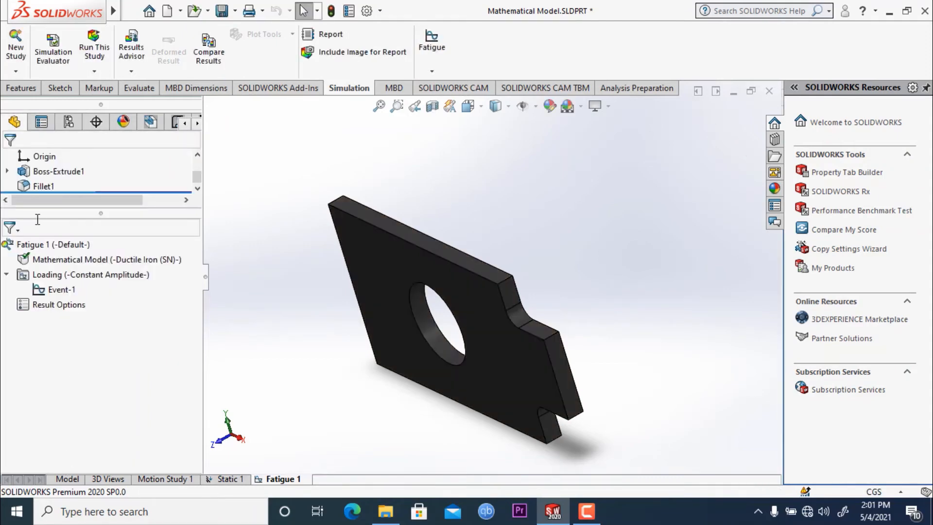
Step: Run the fatigue study, continuing the calculation without modifying the S-N data, and inspect the damage plot on the plate
click(100, 43)
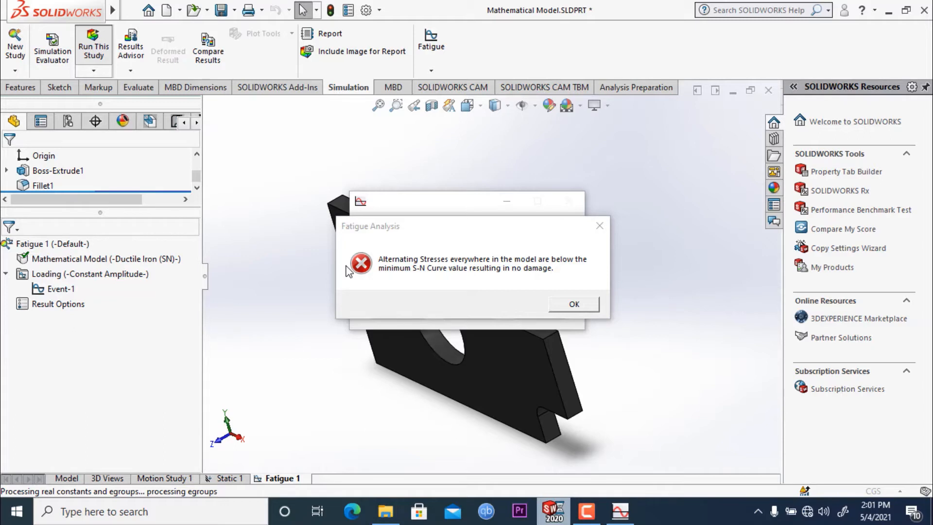
click(572, 305)
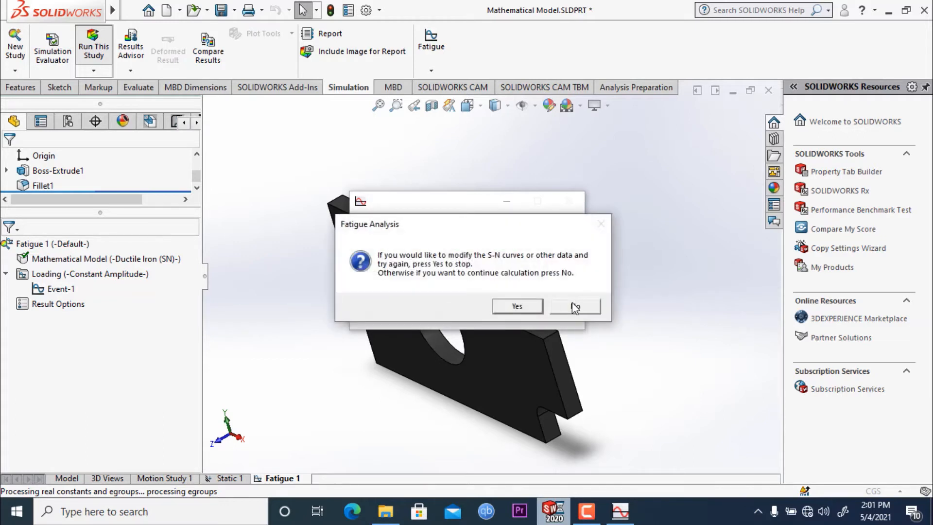
click(574, 306)
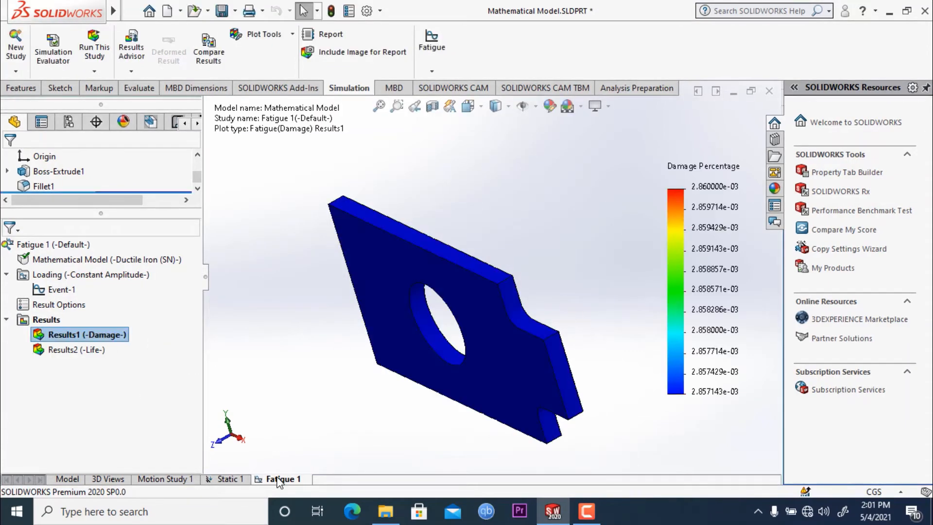
right_click(279, 480)
click(296, 238)
middle_drag(399, 386, 441, 224)
middle_drag(449, 337, 468, 356)
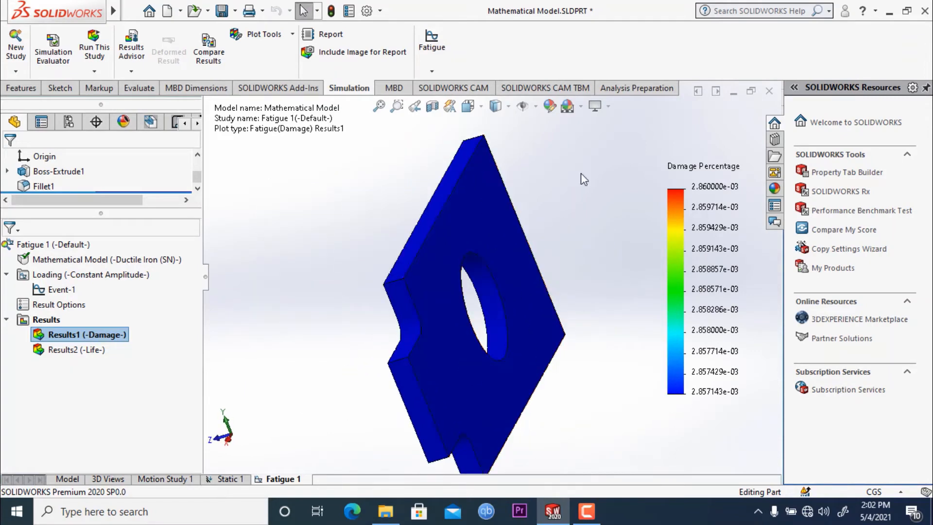
middle_drag(351, 302, 401, 318)
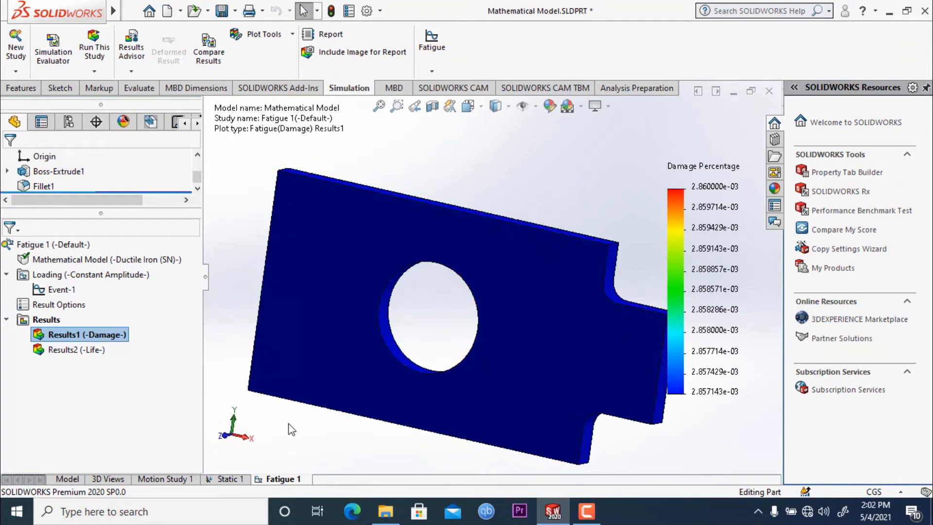
Step: Delete the Fatigue 1 study from the part
right_click(283, 480)
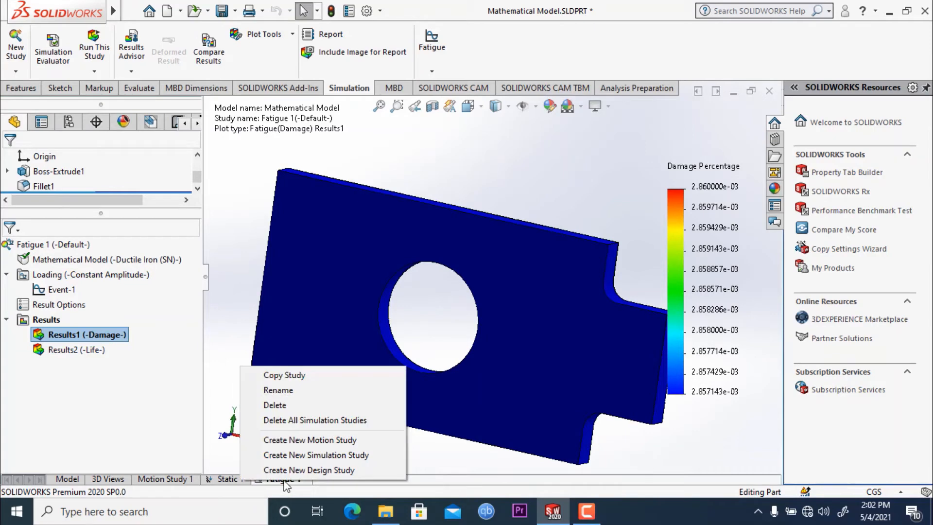
click(297, 403)
click(512, 287)
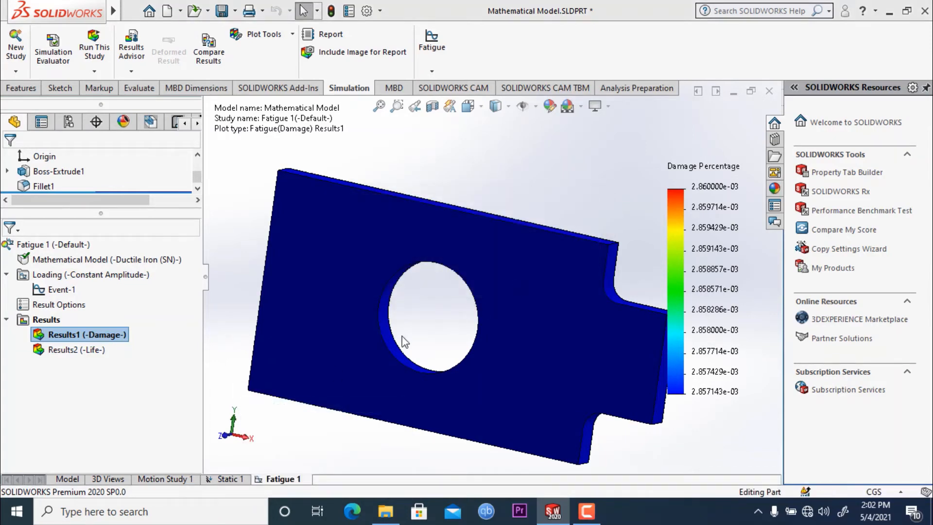
Step: In the Static 1 study, set the Tensile strength force on the plate's narrow end face to 11000000 N
click(236, 481)
right_click(98, 300)
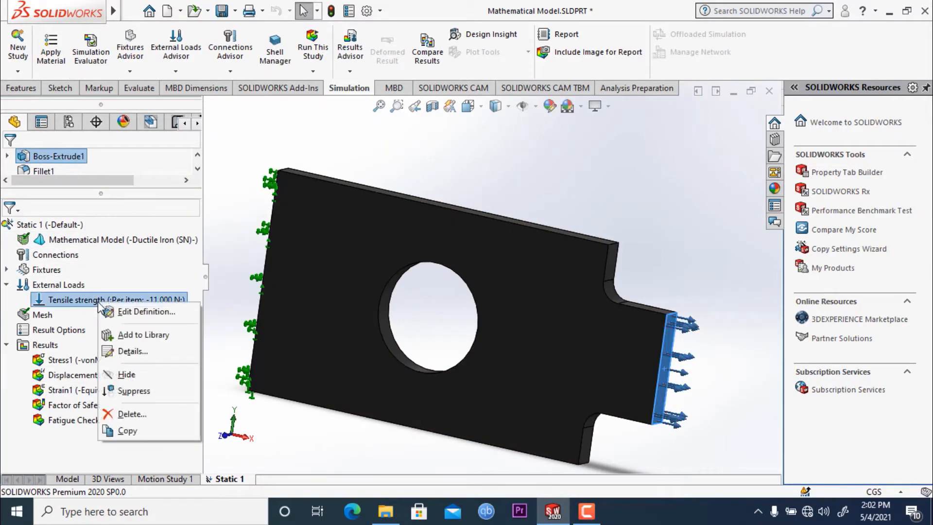
click(140, 314)
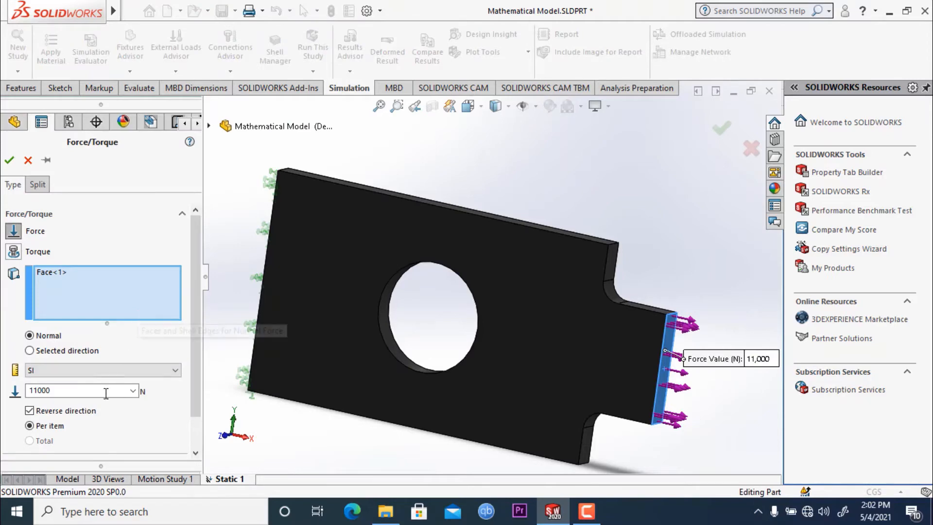
double_click(106, 392)
click(87, 391)
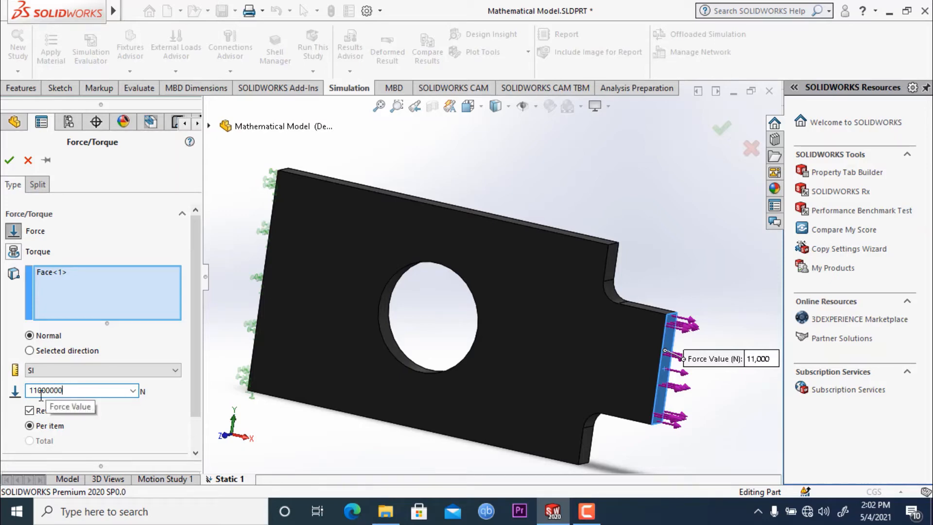
click(8, 160)
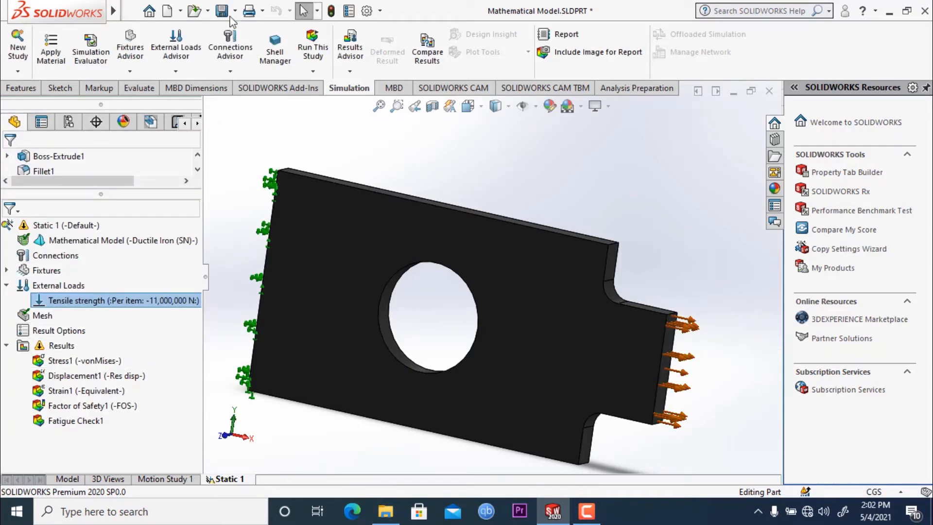
Step: Rerun the static study with the increased force and inspect its von Mises stress and Fatigue Check1 plots
click(314, 51)
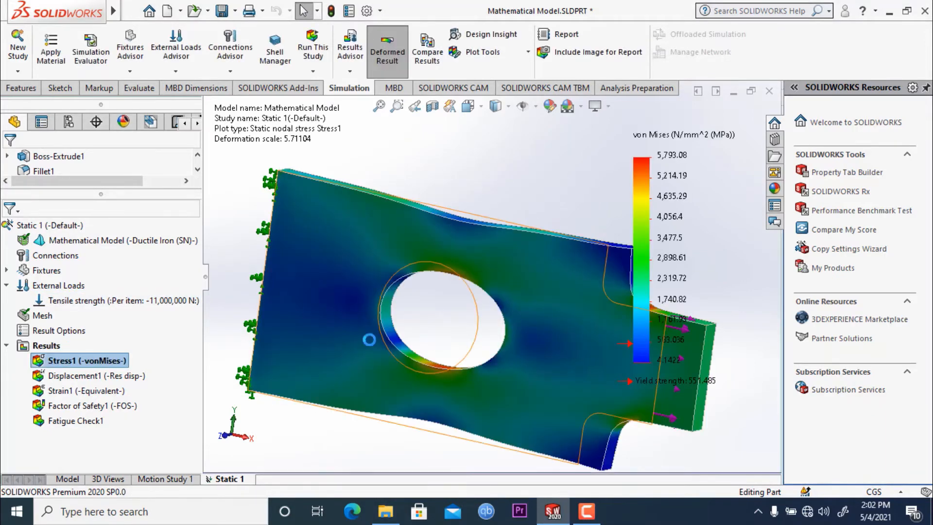
middle_drag(437, 202, 490, 253)
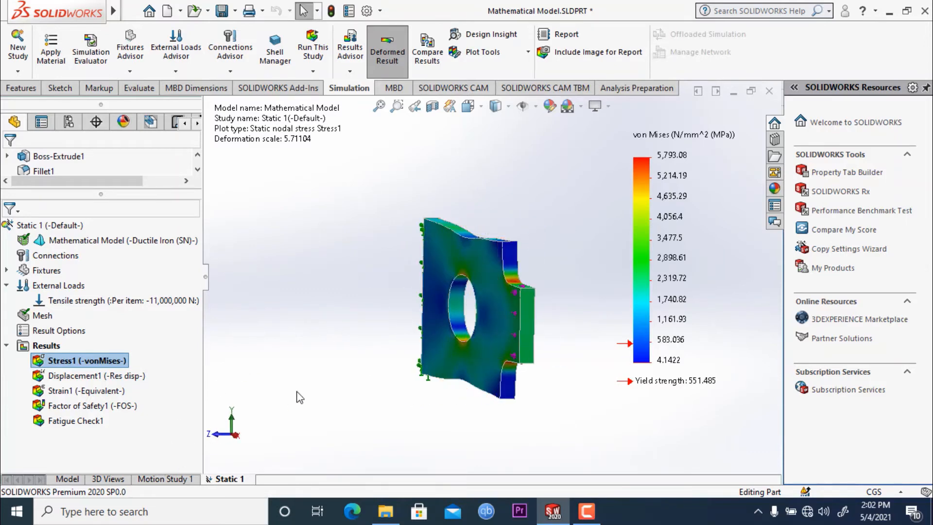
right_click(84, 421)
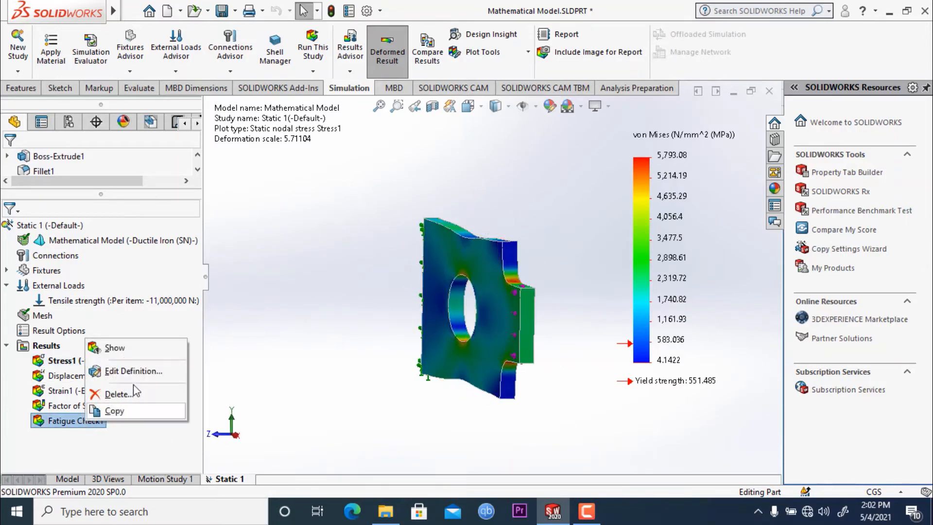
click(139, 352)
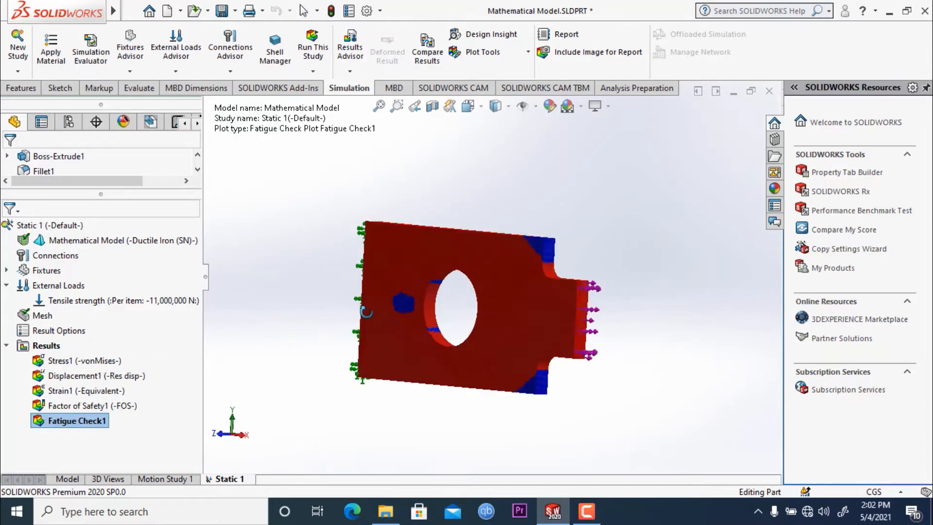
middle_drag(365, 311, 427, 277)
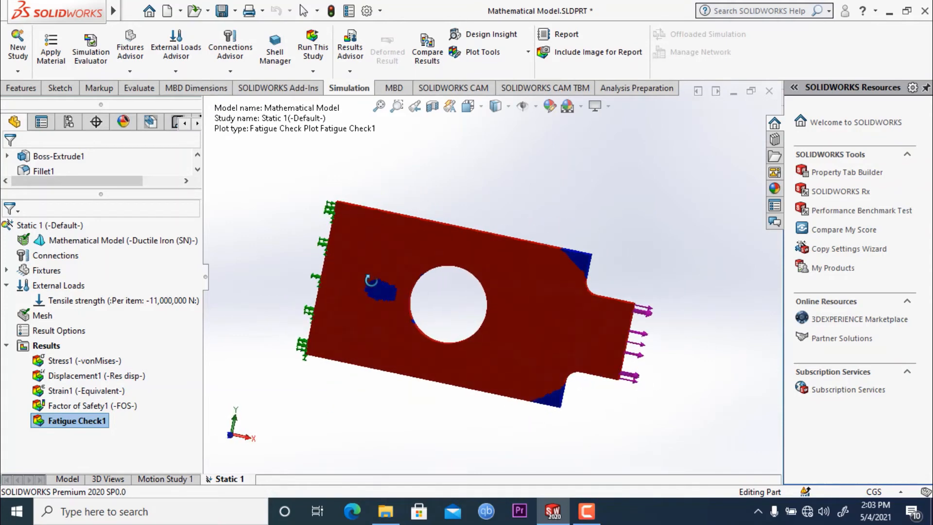
click(137, 444)
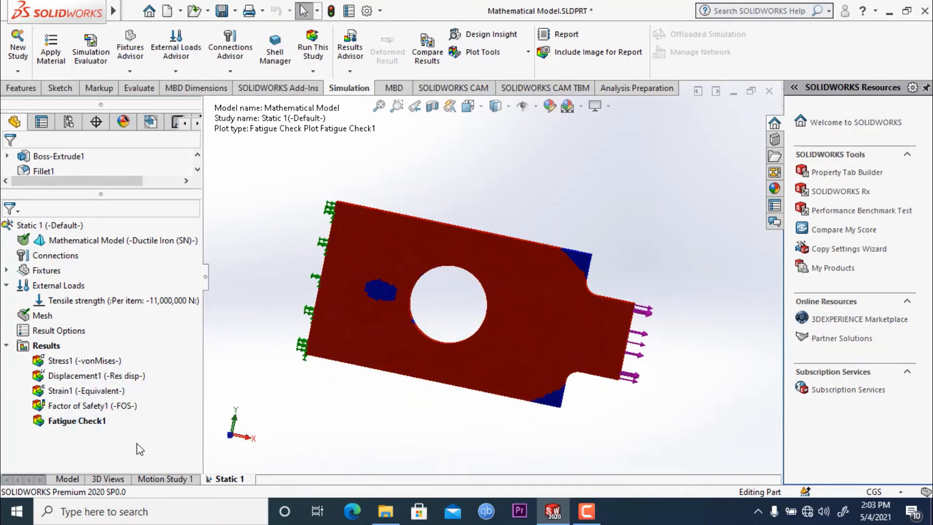
Step: Create a new fatigue study named Fatigue 1 with constant amplitude events and defined cycles
click(15, 55)
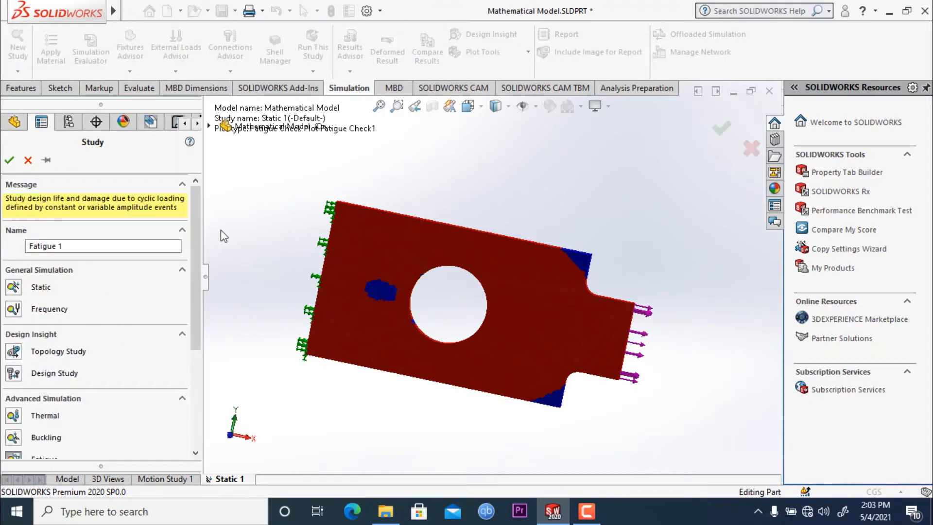
scroll(203, 290, down, 3)
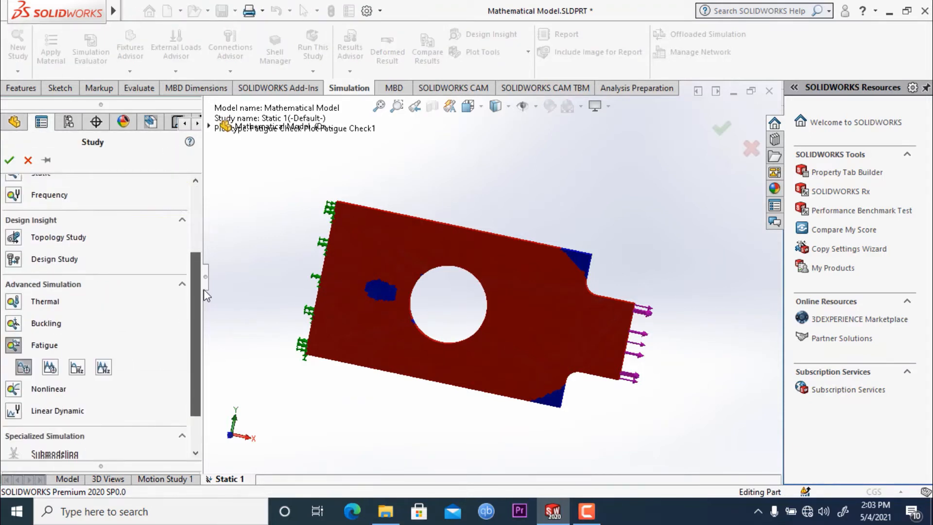
scroll(203, 289, down, 2)
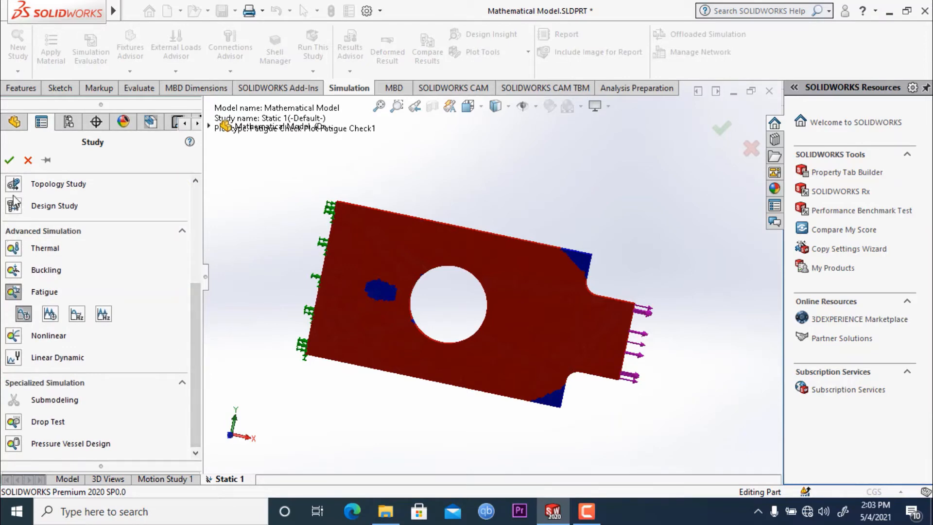
click(9, 161)
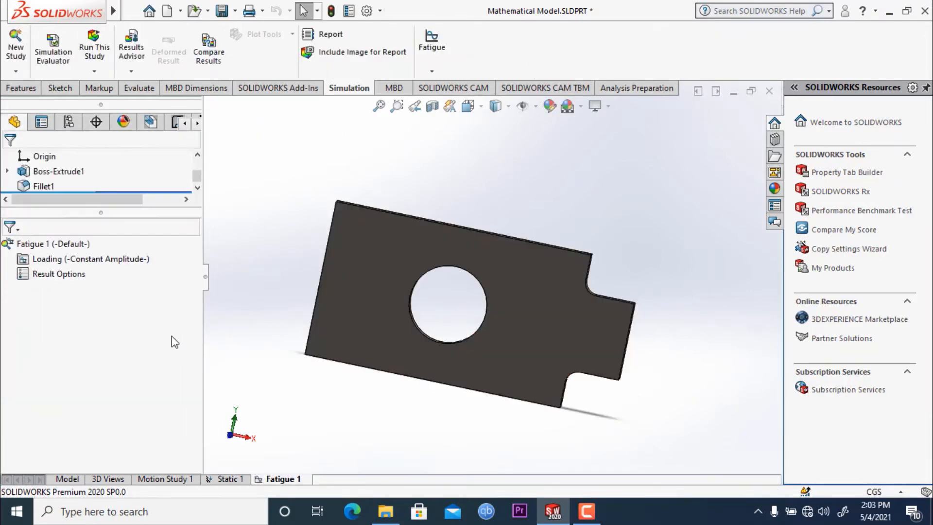
Step: Add a loading event of 1000 cycles with fully reversed loading (LR=-1), based on Static 1 at scale 1
middle_drag(364, 208, 441, 285)
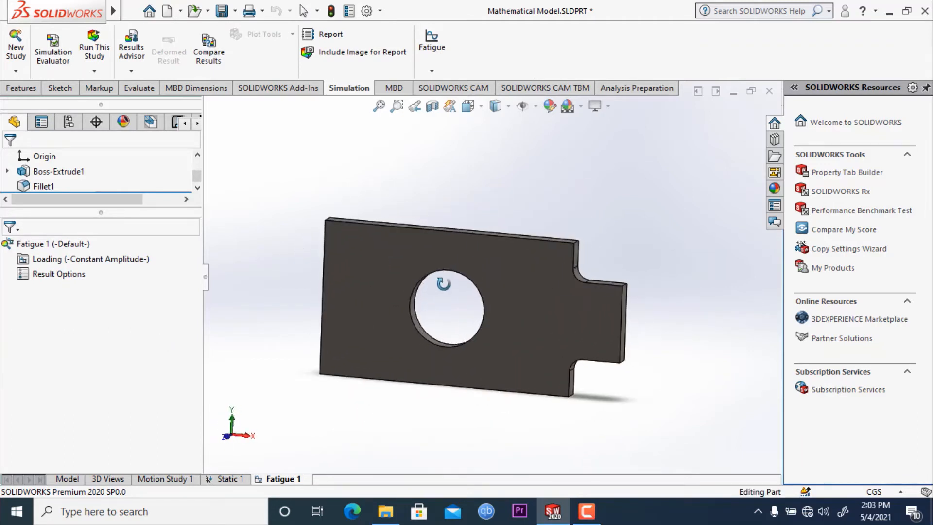
right_click(106, 259)
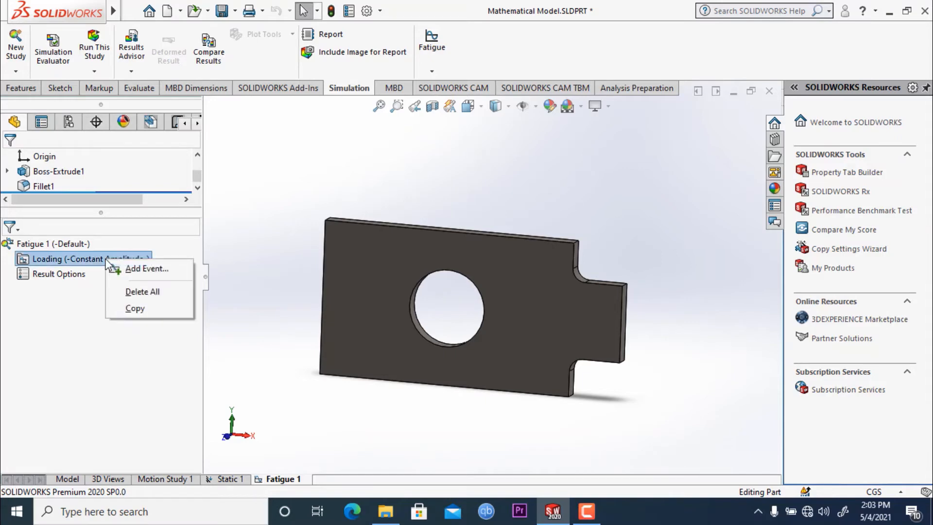
click(137, 270)
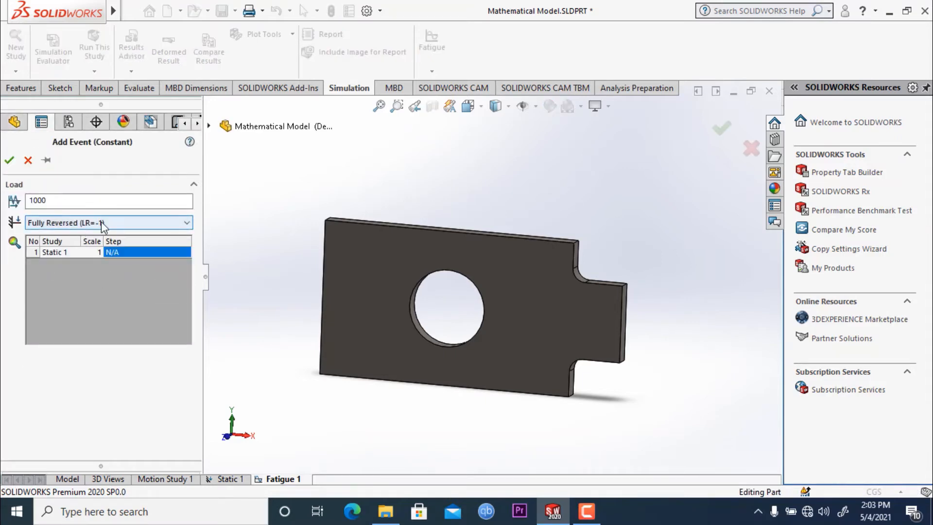
click(102, 223)
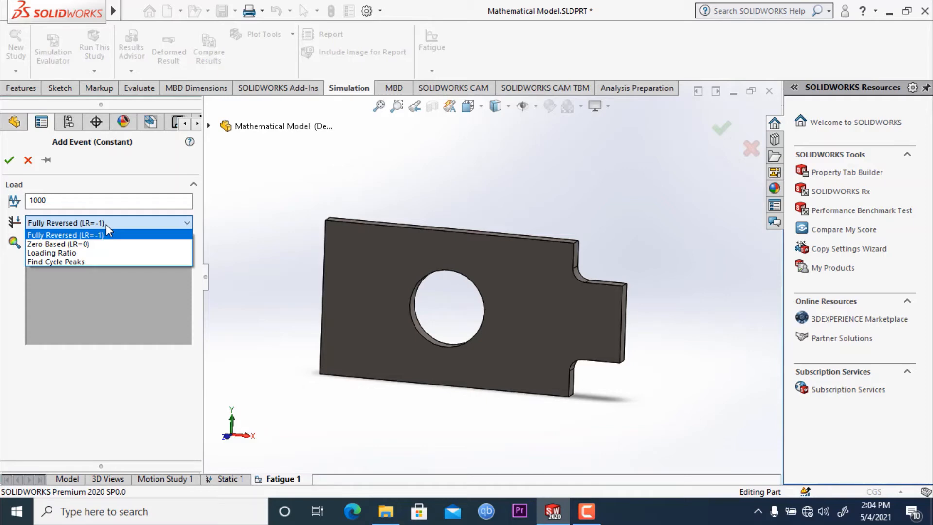
click(9, 160)
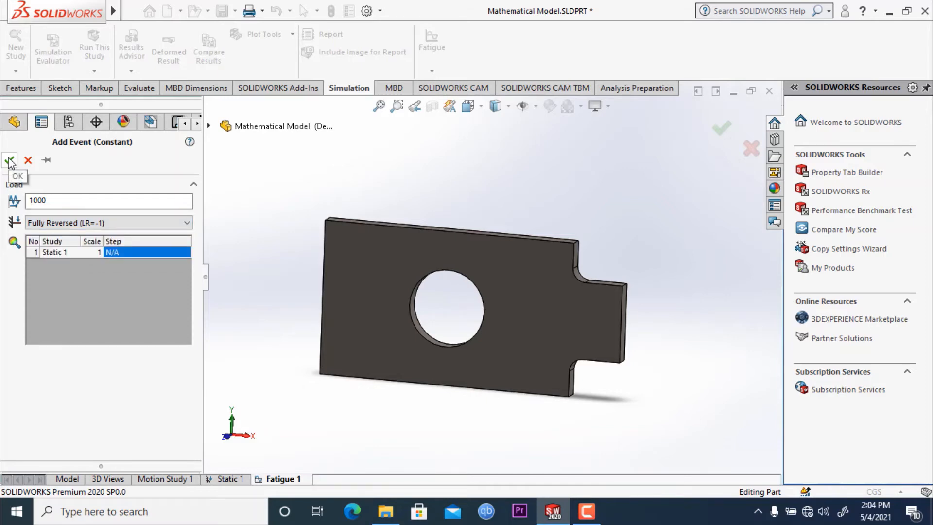
click(9, 161)
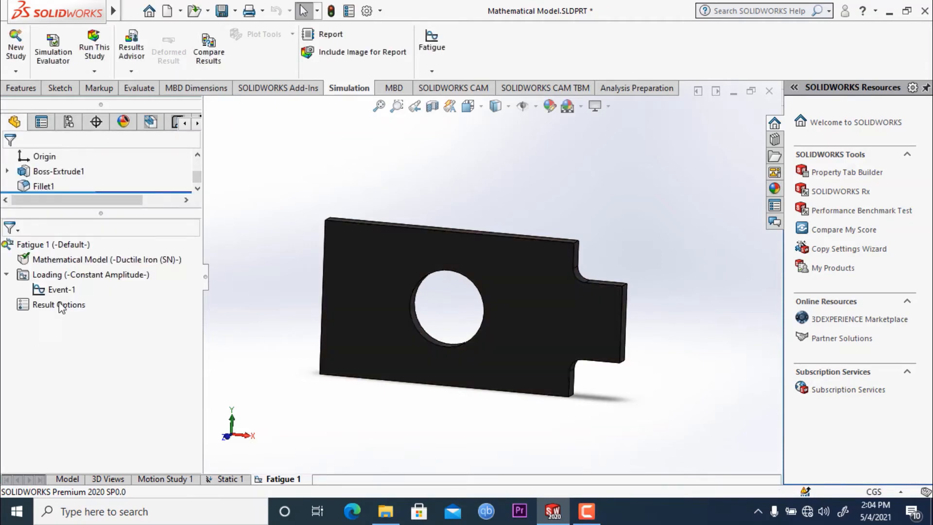
Step: Configure the Fatigue 1 study to compute alternating stress using equivalent stress (von Mises) with Goodman mean stress correction
right_click(72, 250)
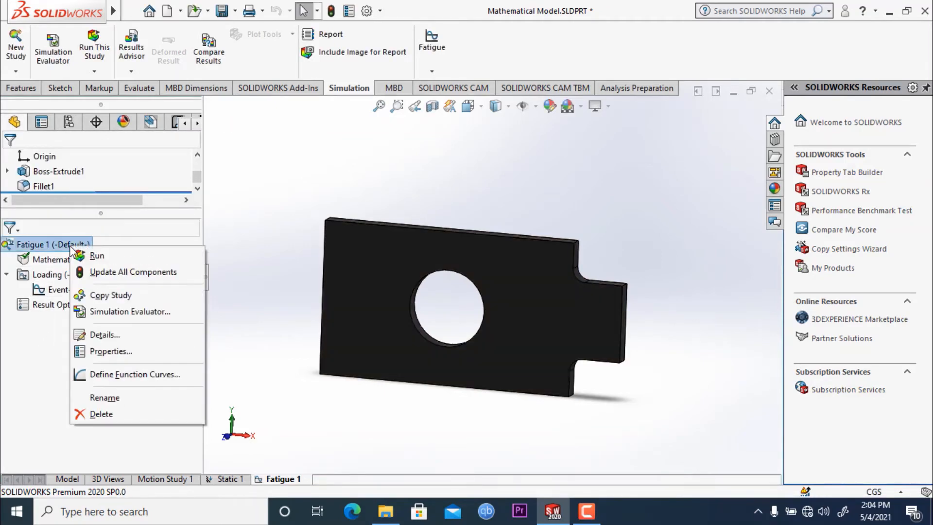
click(98, 349)
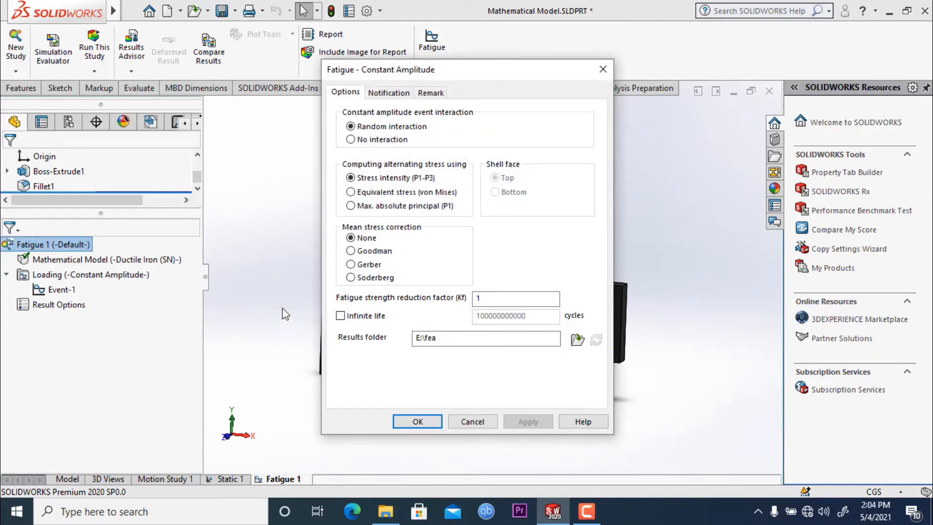
drag(455, 75, 445, 37)
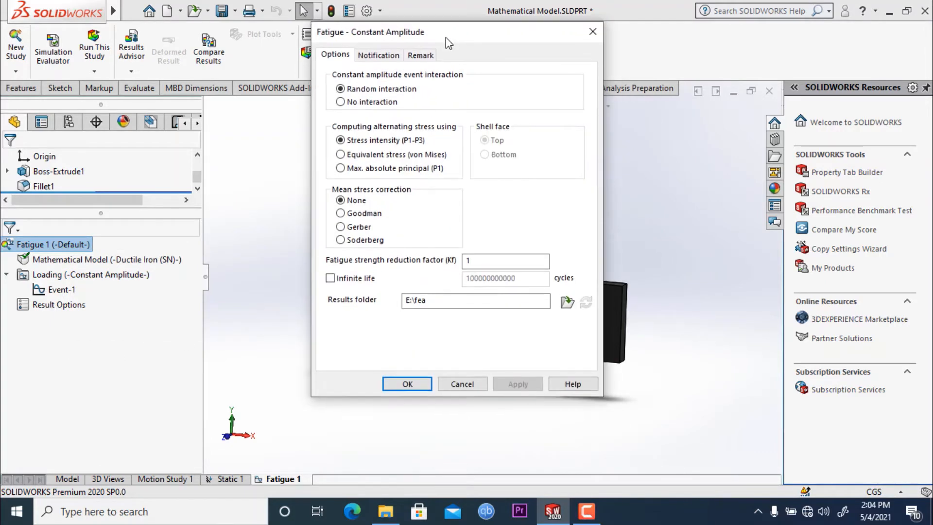
click(340, 154)
click(340, 213)
click(565, 303)
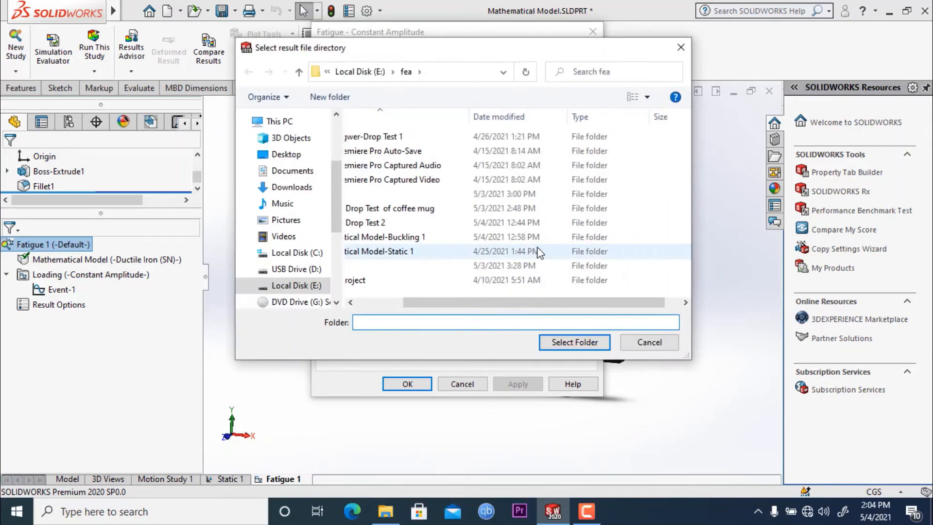
click(681, 47)
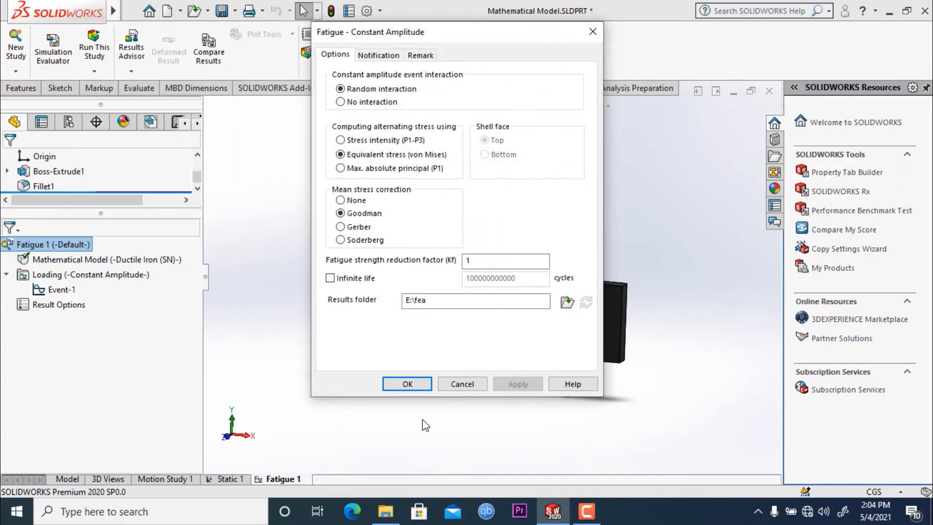
click(408, 383)
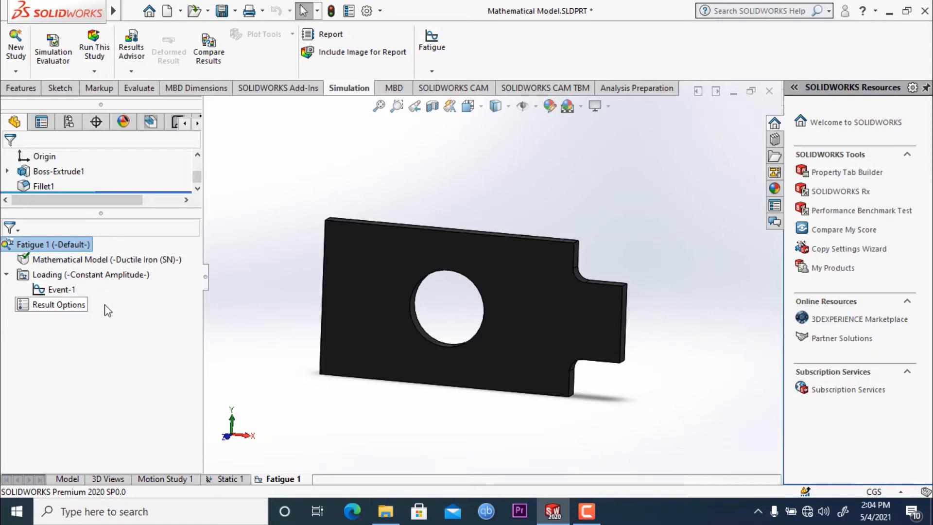
Step: Run the fatigue study, continuing with the smallest number of cycles from the S-N curves, and inspect the damage plot from both sides
click(93, 49)
click(94, 51)
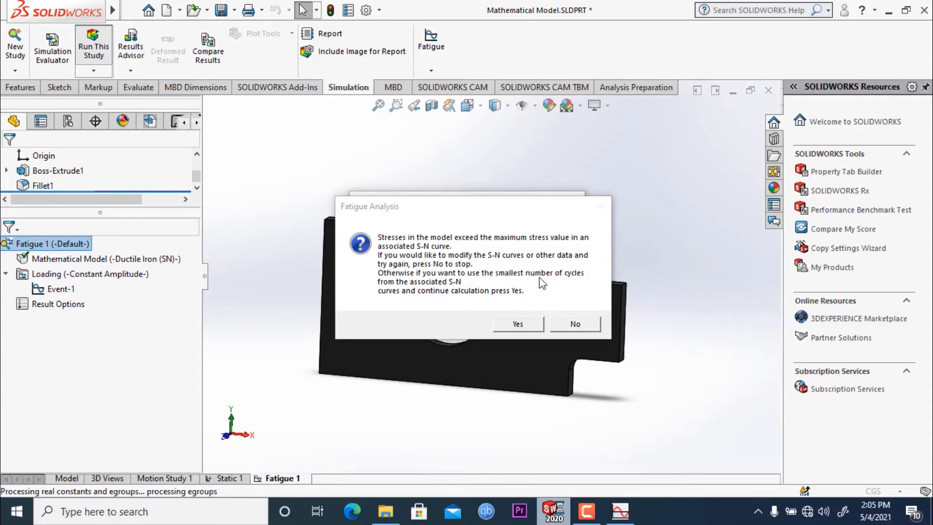
click(517, 324)
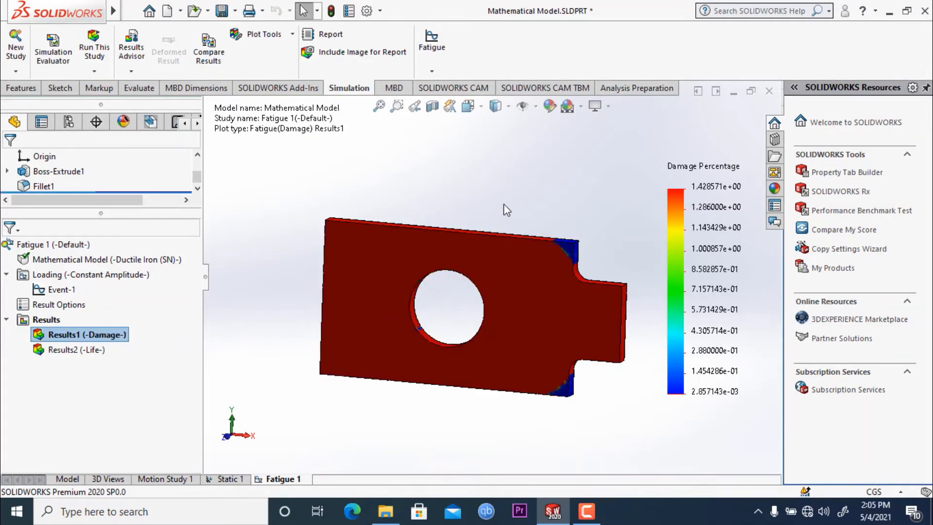
middle_drag(460, 235, 507, 221)
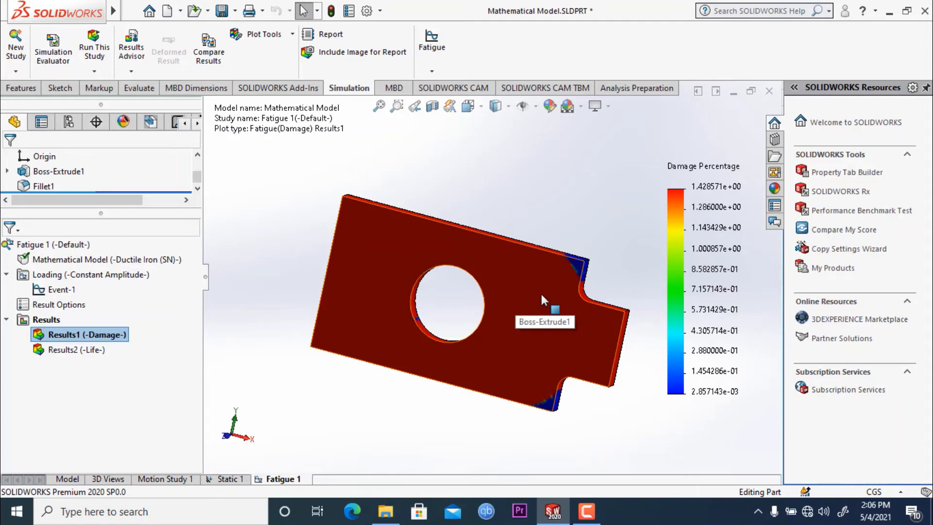
right_click(55, 293)
key(Escape)
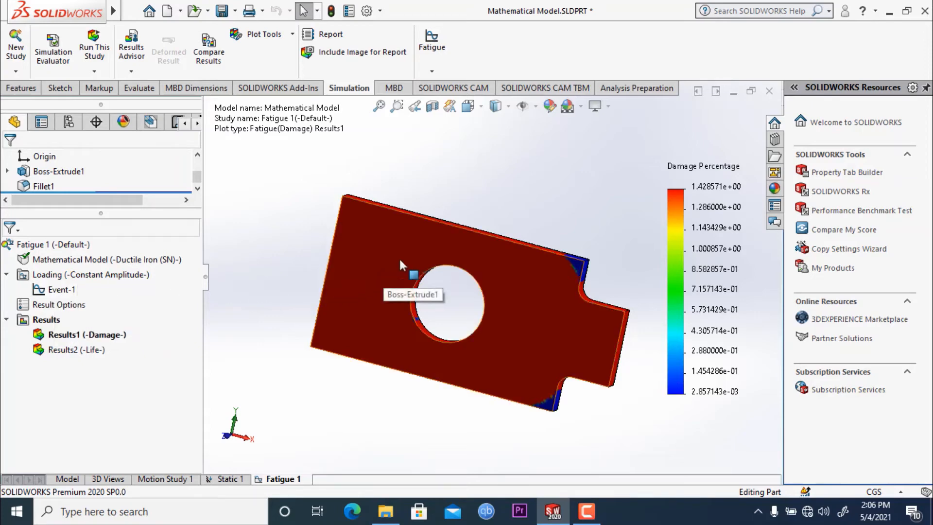
middle_drag(527, 219, 486, 200)
middle_drag(548, 225, 485, 223)
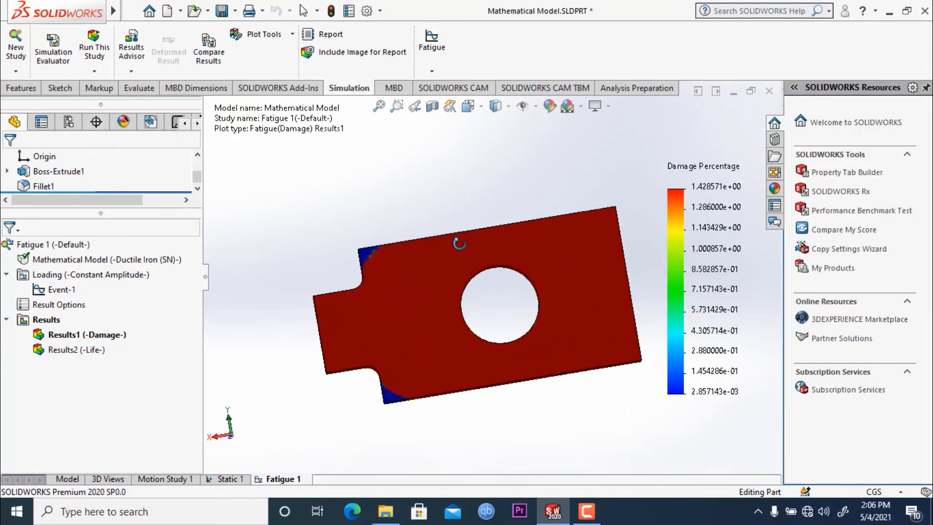
Step: In the Static 1 study, set the Tensile strength force to 1100000 N, rerun the study and inspect the von Mises stress plot
click(228, 480)
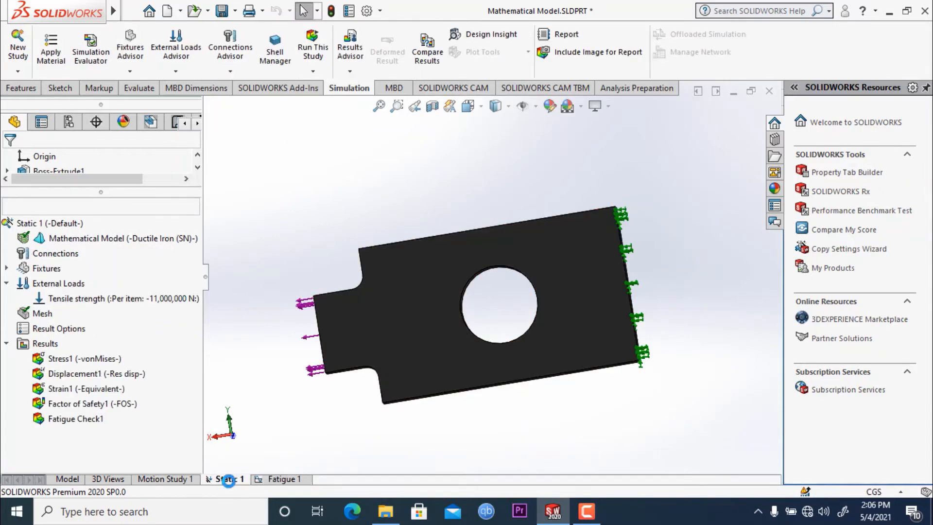
click(128, 298)
right_click(131, 298)
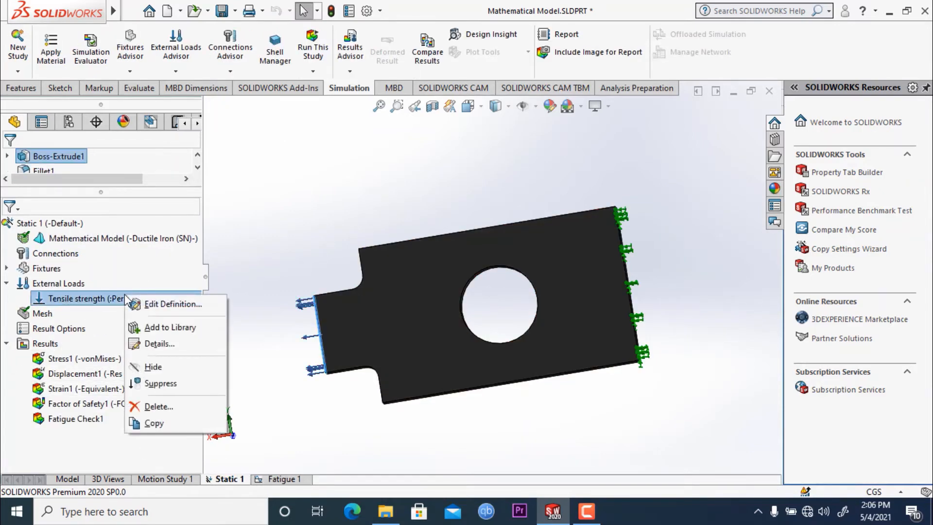
click(160, 302)
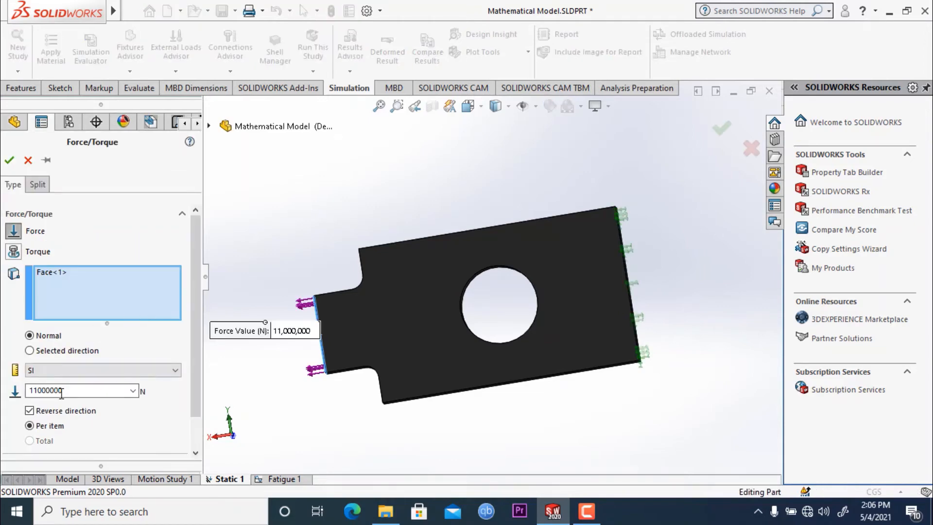
double_click(80, 390)
click(79, 390)
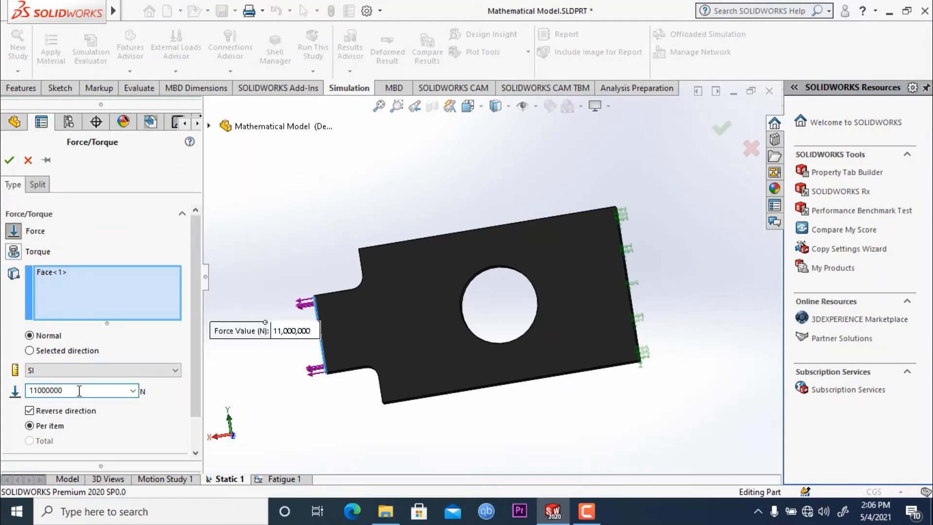
key(BackSpace)
click(10, 160)
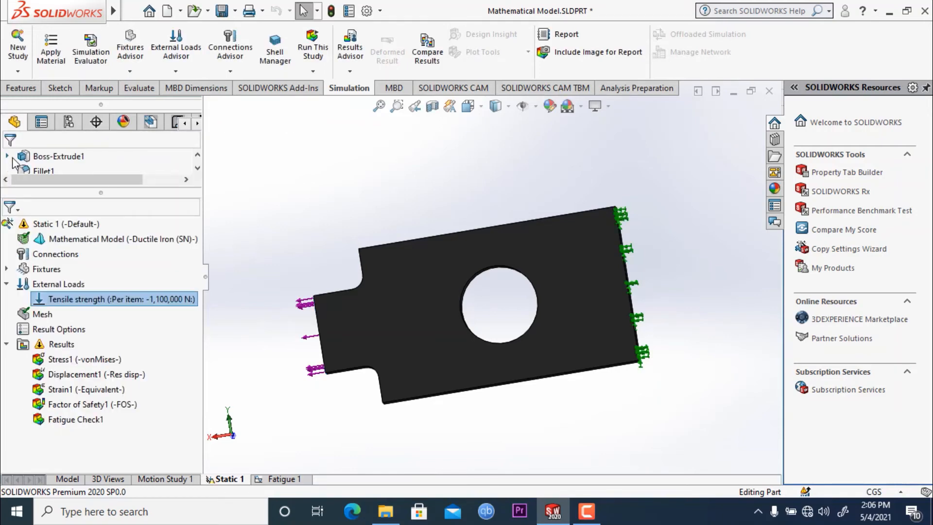
click(311, 55)
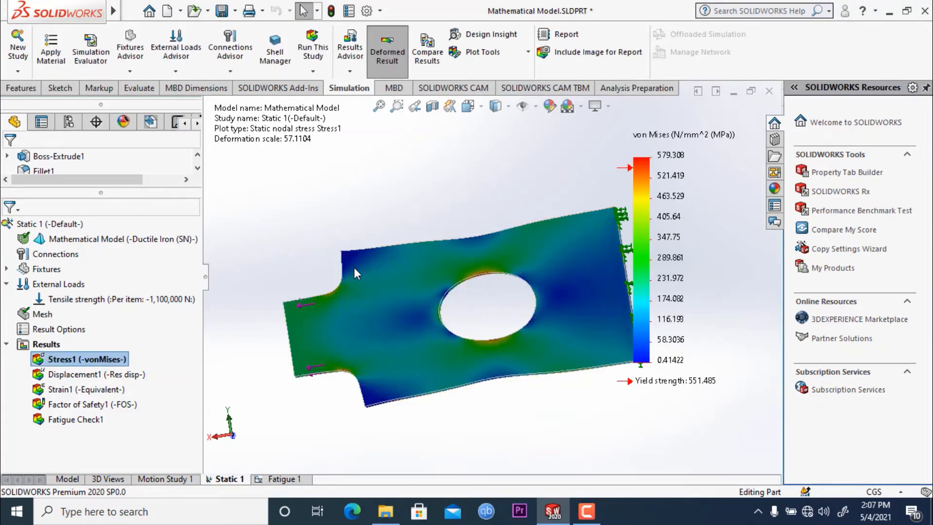
middle_drag(338, 239, 491, 223)
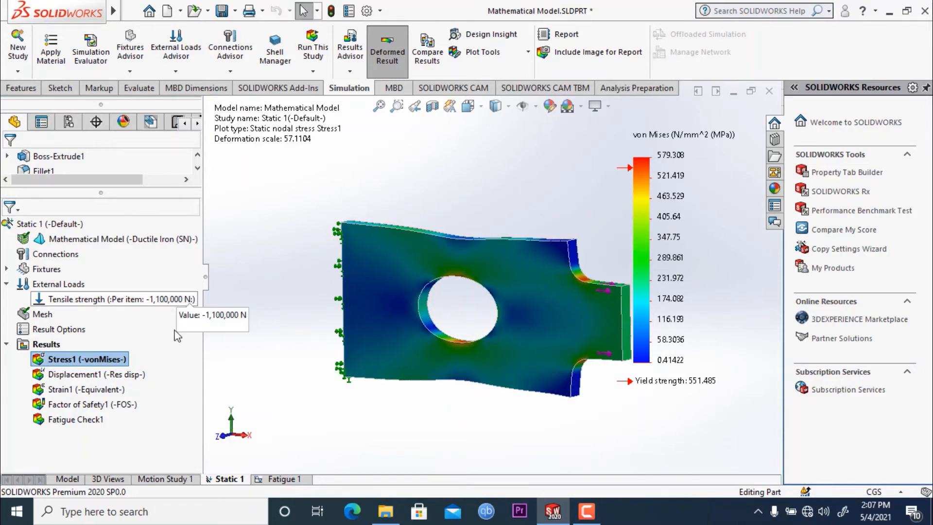
Step: Rerun the Fatigue 1 study with the reduced static load, accepting the smallest S-N cycle count, and inspect the damage plot
click(282, 479)
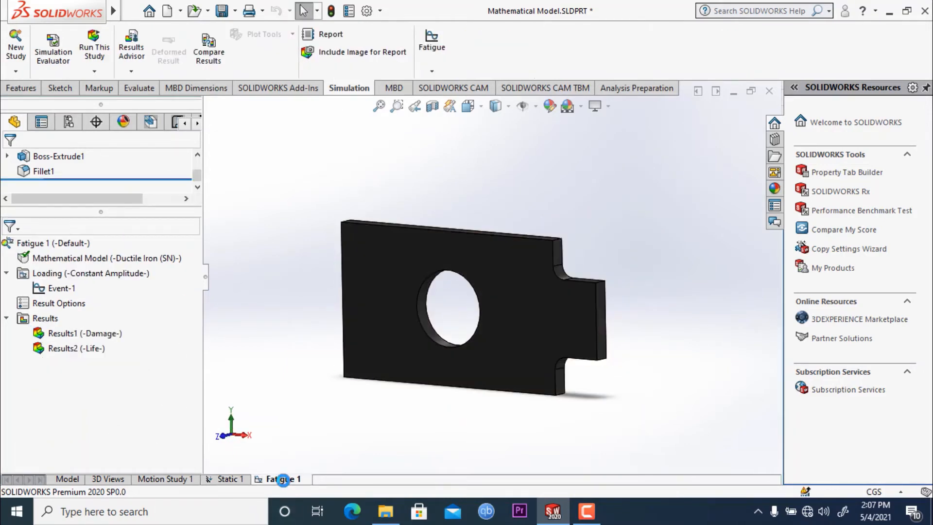
click(94, 49)
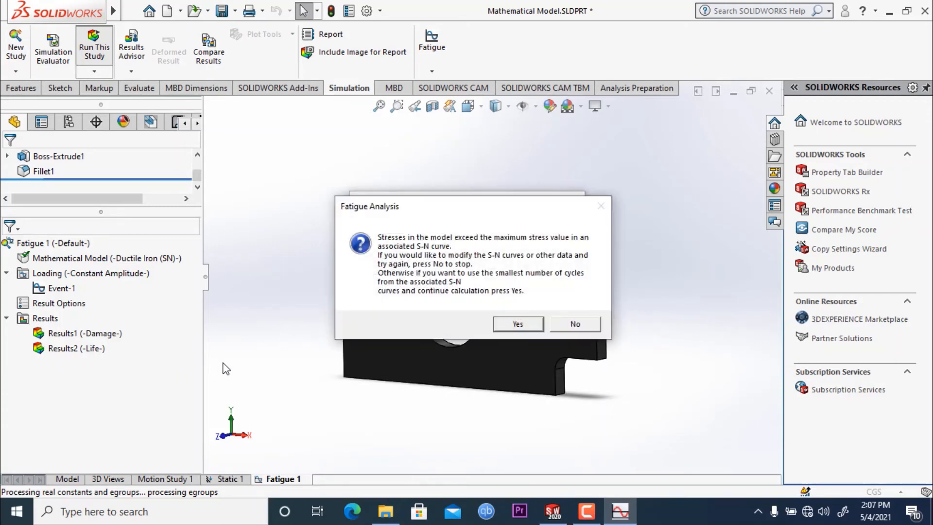
click(521, 328)
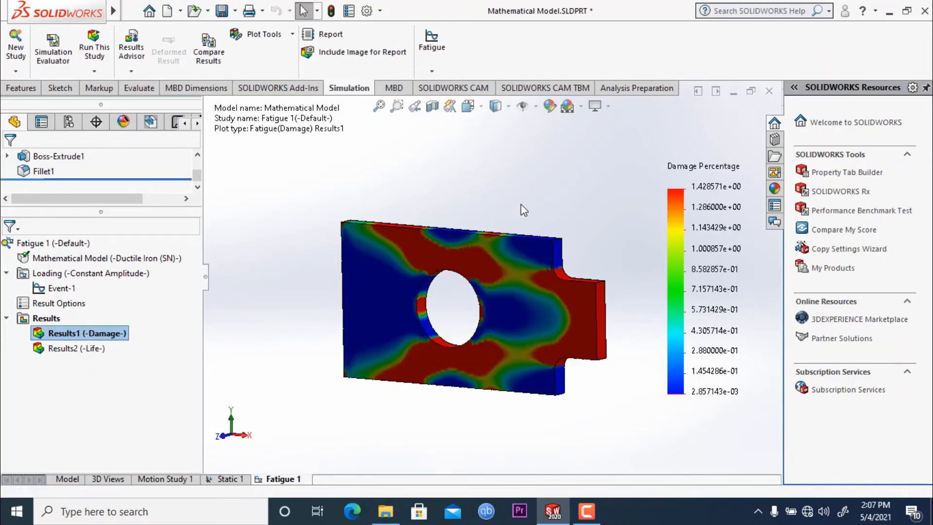
middle_drag(523, 209, 412, 259)
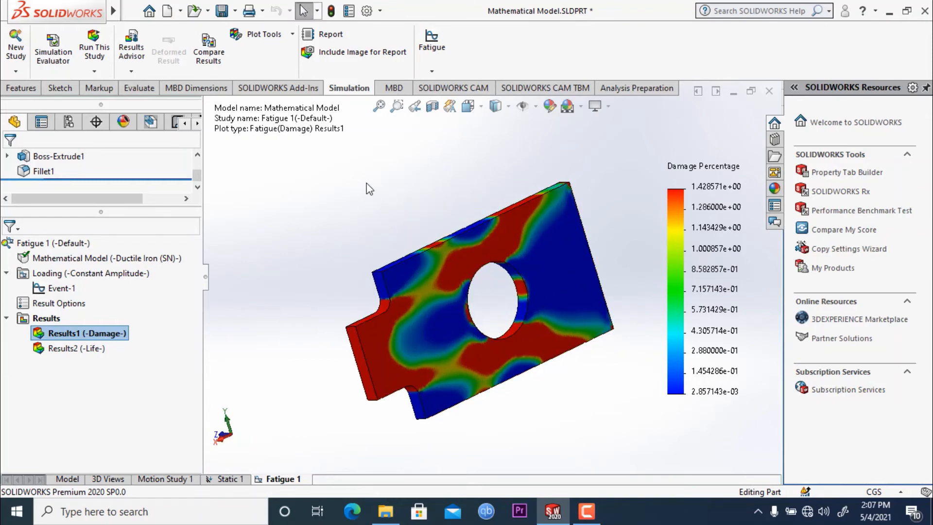
click(139, 381)
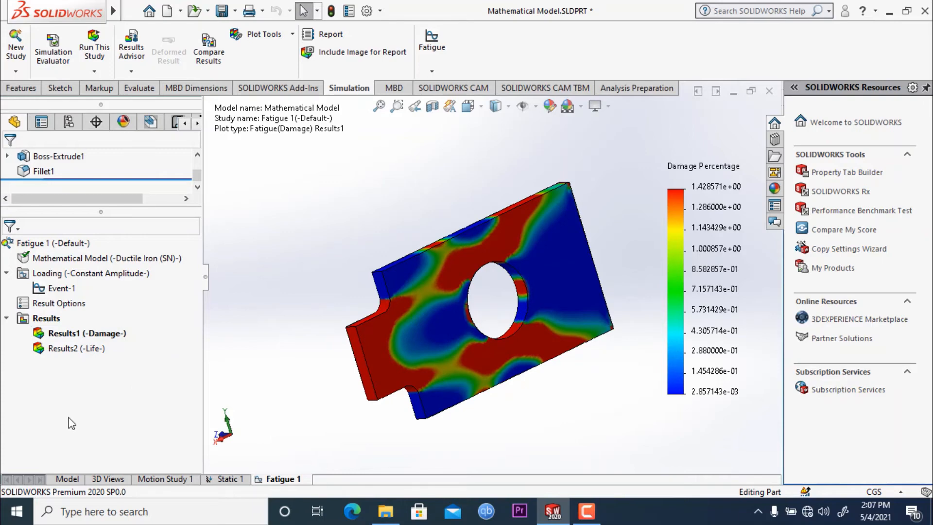
Step: Set the number of cycles of loading Event-1 to 500
right_click(58, 288)
click(88, 324)
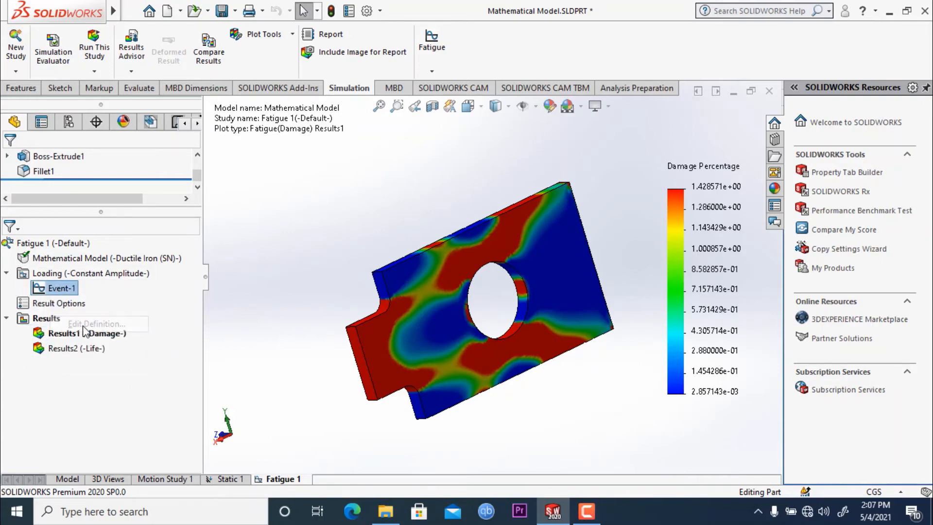
double_click(76, 258)
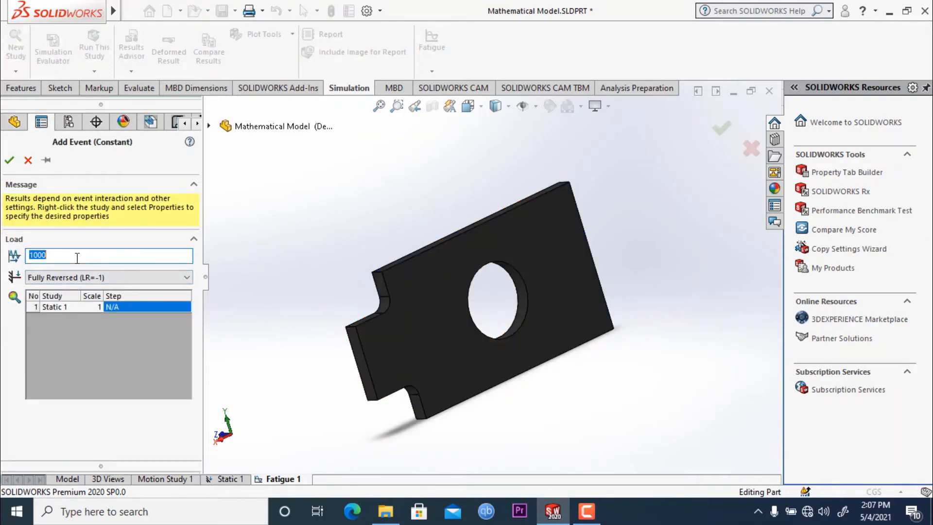
text(500)
click(9, 160)
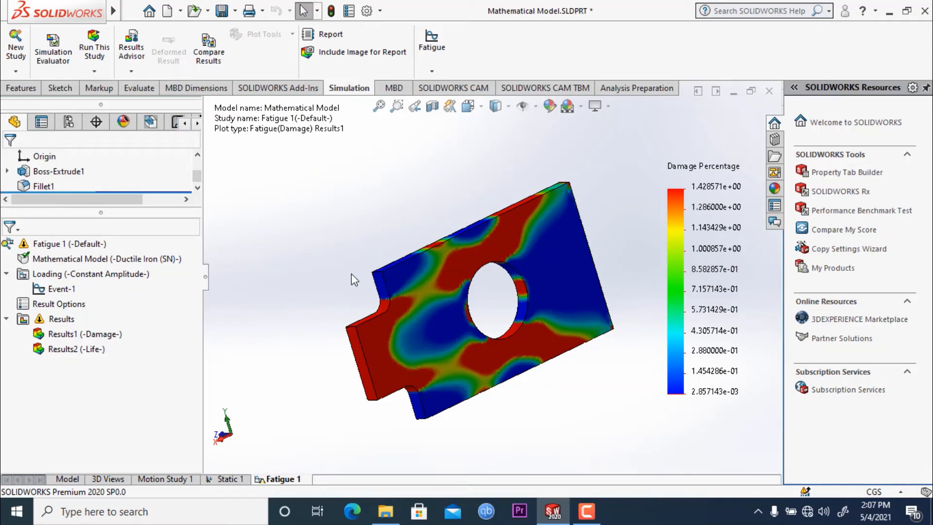
Step: Rerun the fatigue study for the 500-cycle event, accepting the smallest S-N cycle count, and inspect the damage plot
click(94, 51)
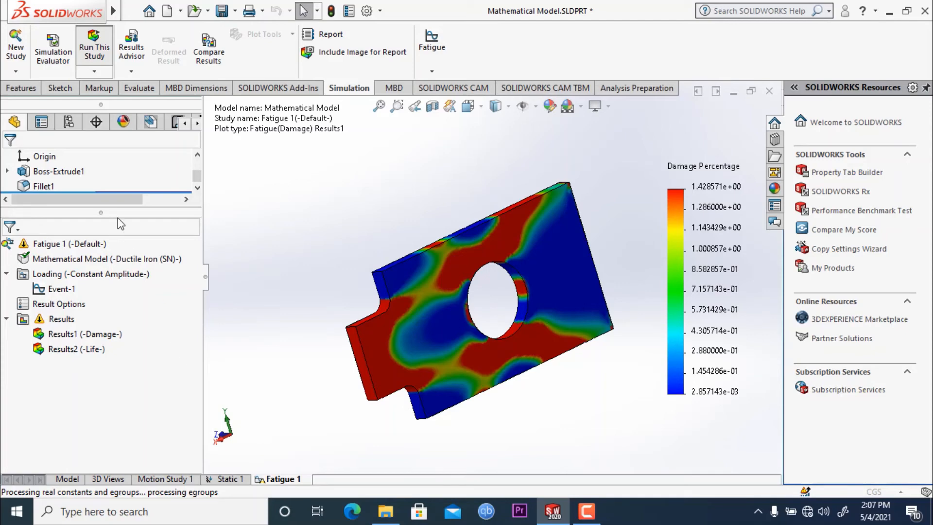
click(518, 325)
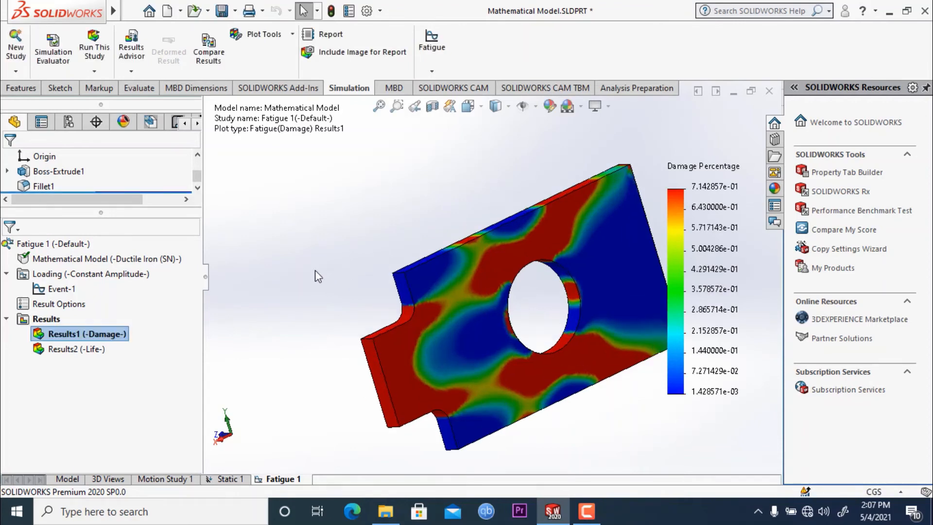
middle_drag(316, 273, 509, 234)
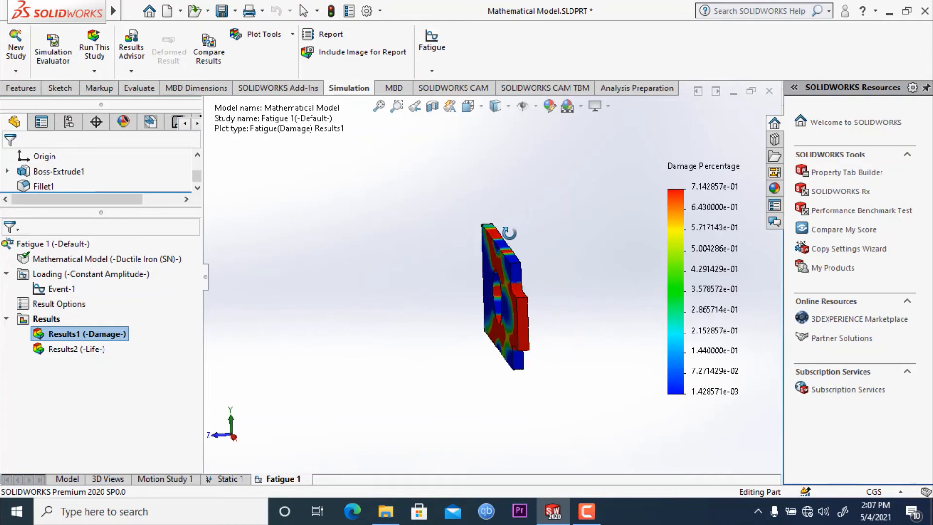
mouse_move(49, 293)
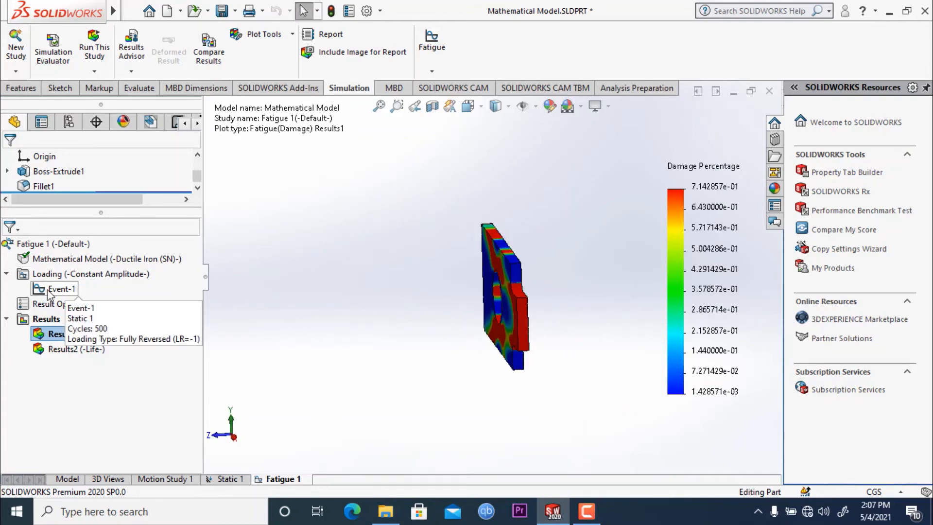
Step: In the Static 1 study, set the Tensile strength force on the plate's narrow end face to 110000 N
click(216, 480)
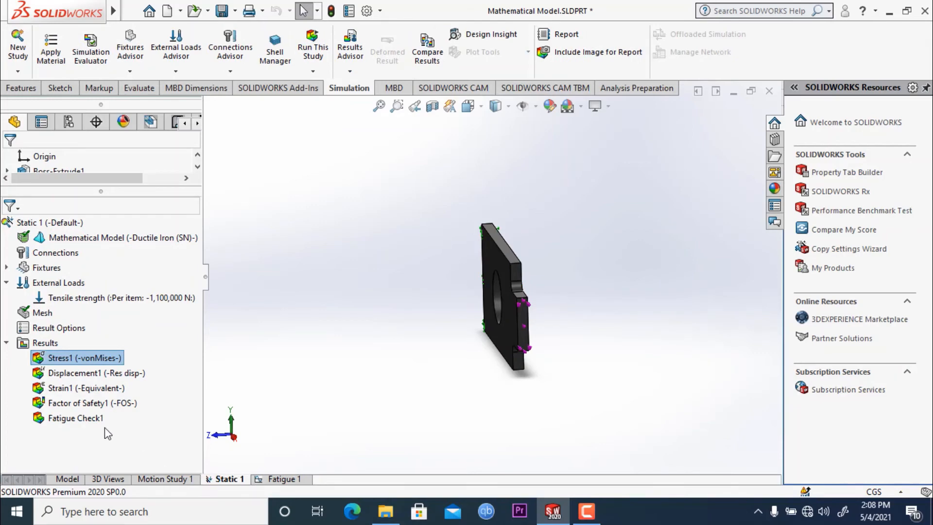
click(140, 306)
right_click(166, 297)
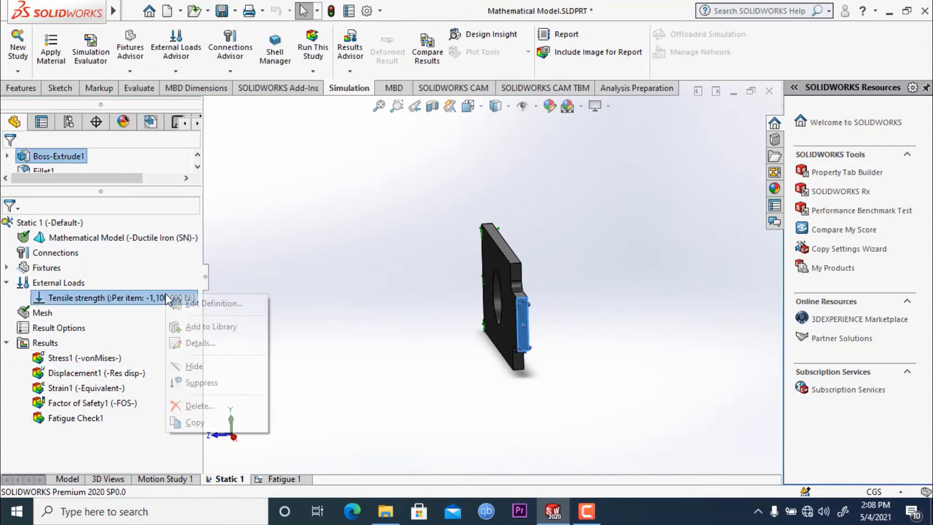
click(213, 305)
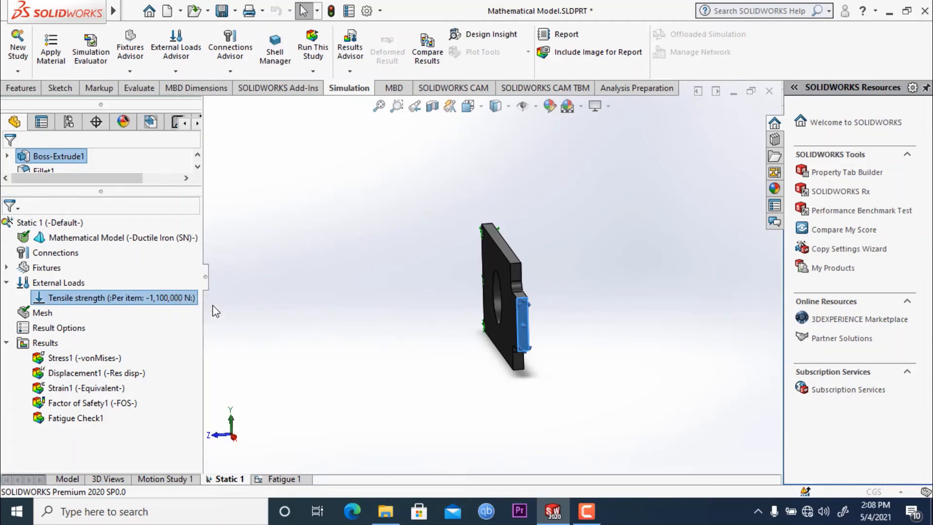
double_click(81, 391)
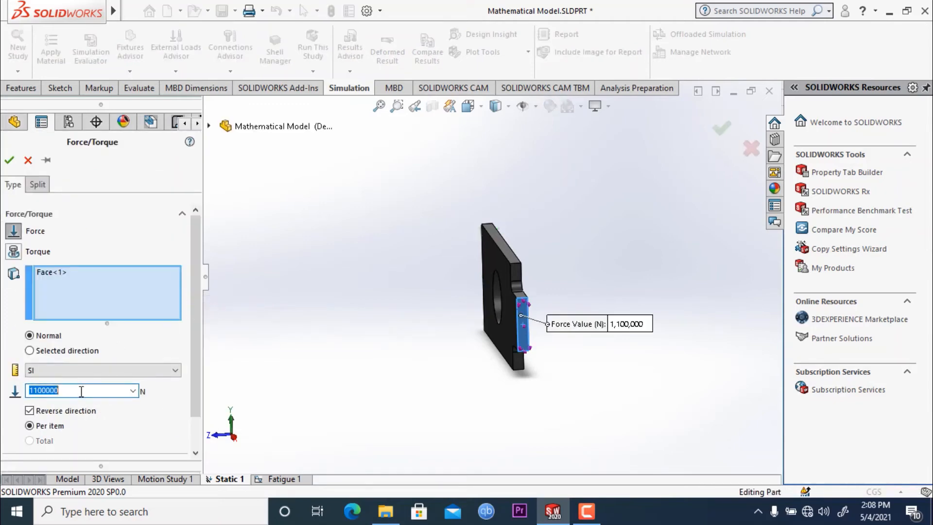
click(81, 391)
click(9, 160)
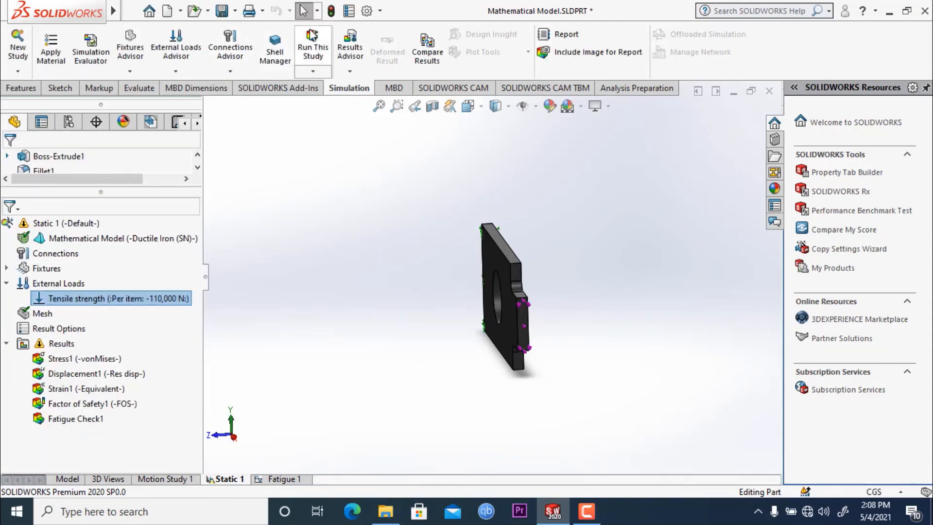
Step: Rerun the Static 1 study with the current load and set the Fatigue 1 loading Event-1 to 1000 cycles
click(313, 48)
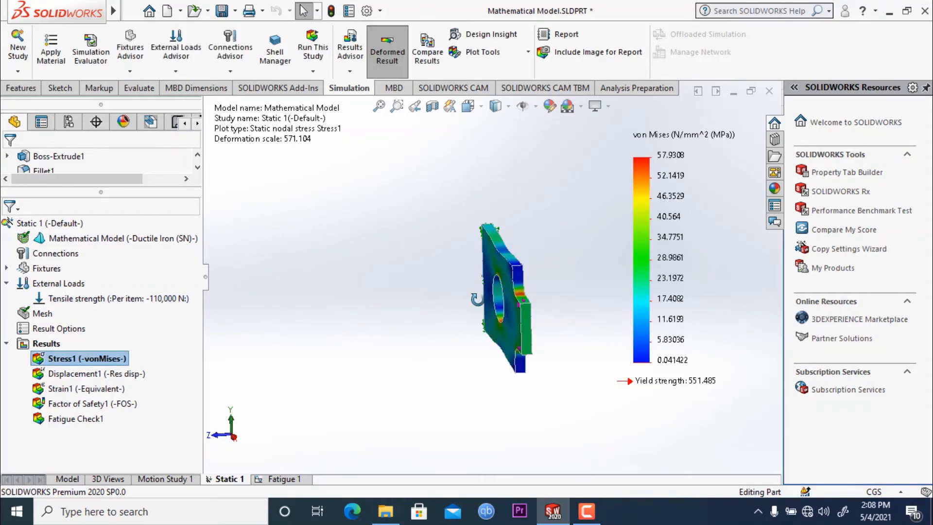
click(282, 479)
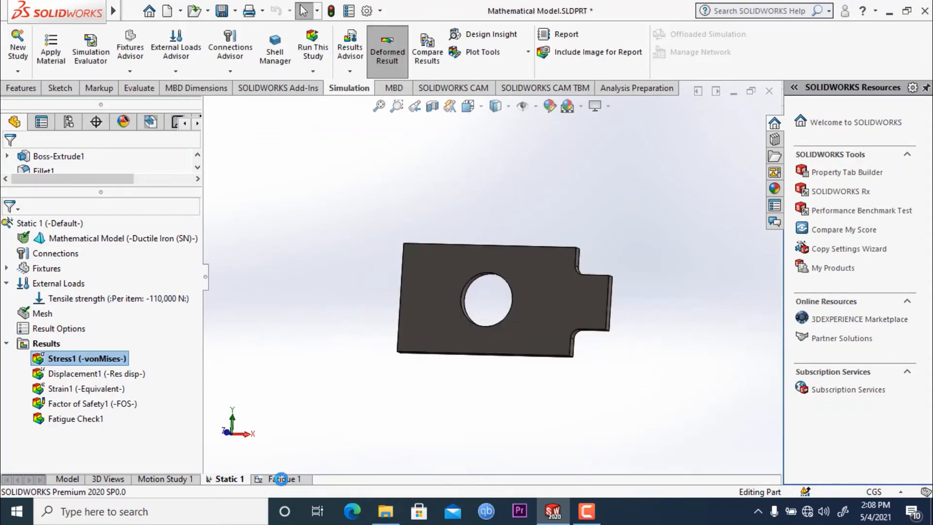
right_click(68, 287)
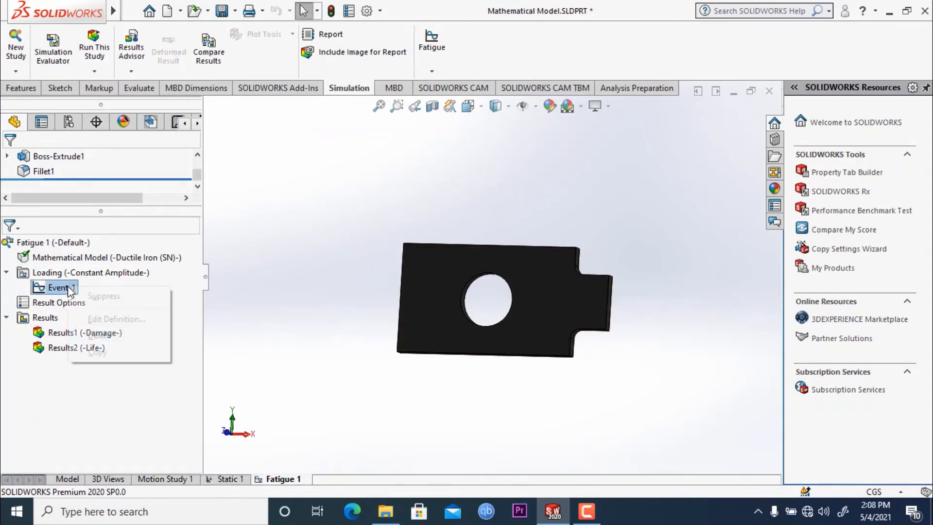
click(113, 321)
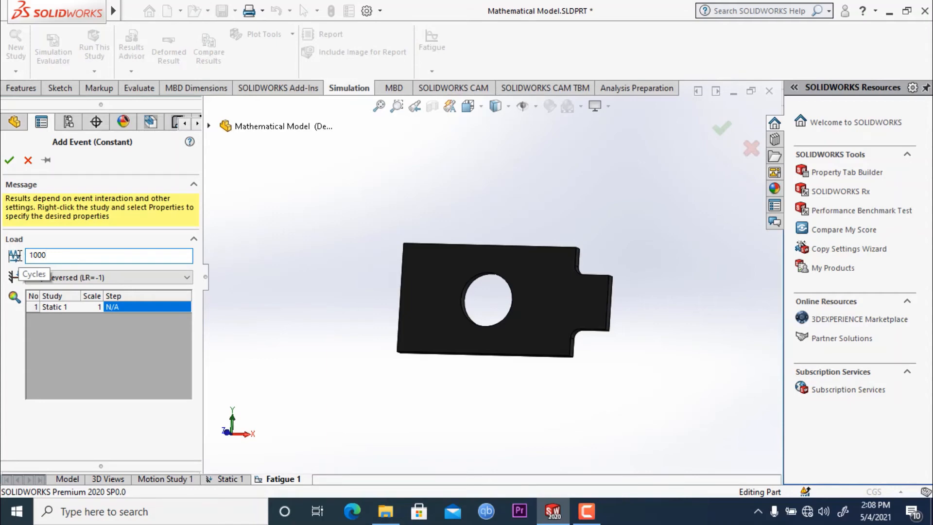
text(1000)
click(9, 160)
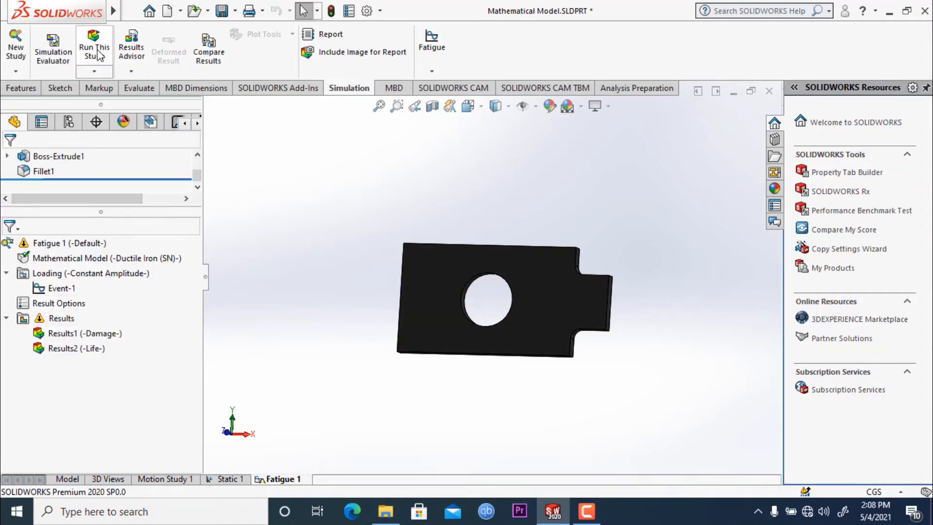
Step: Try to run the Fatigue 1 study for the 1000-cycle event, stopping the calculation when asked about modifying the S-N curves
click(94, 49)
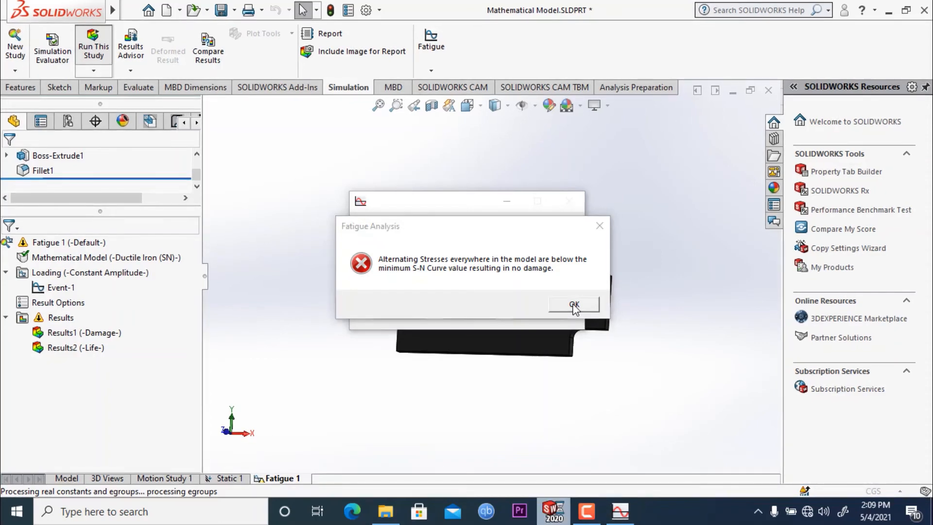
click(574, 305)
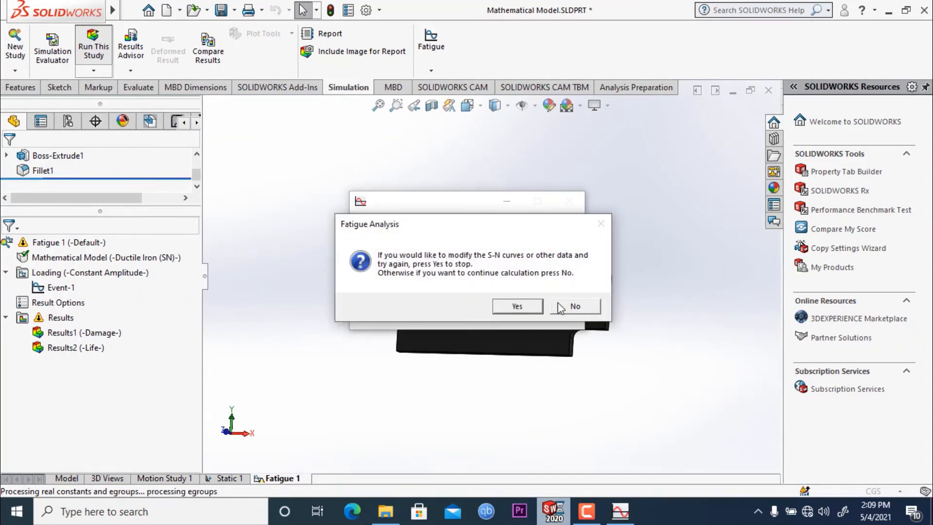
click(517, 306)
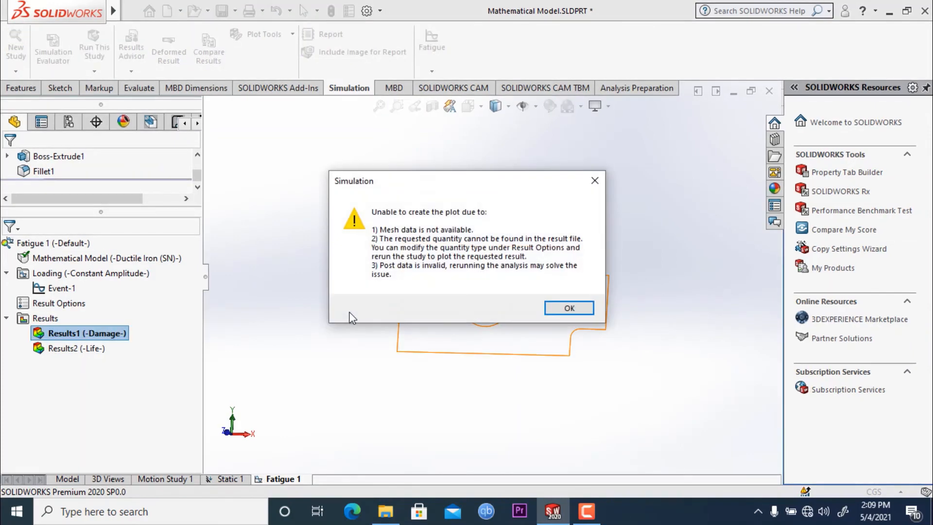
click(567, 310)
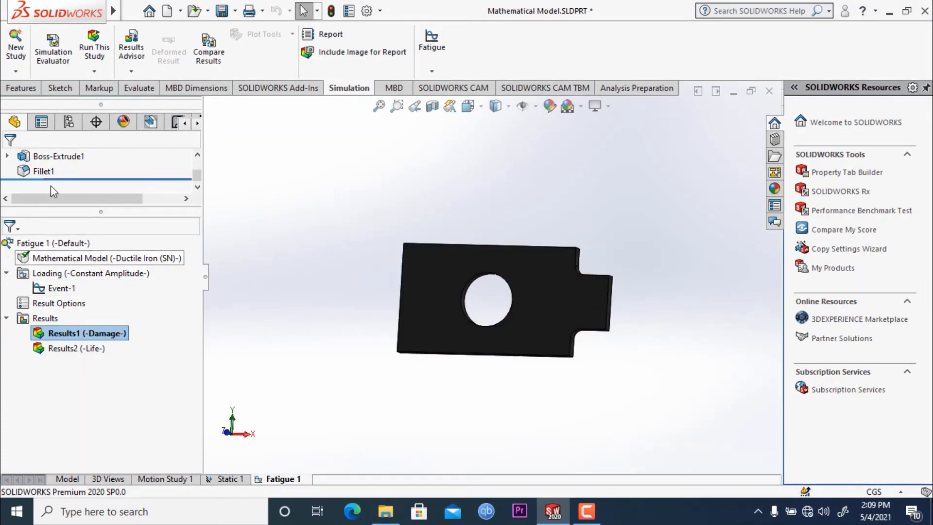
Step: In the Static 1 study, set the Tensile strength force to 150000 N and rerun the study
click(227, 478)
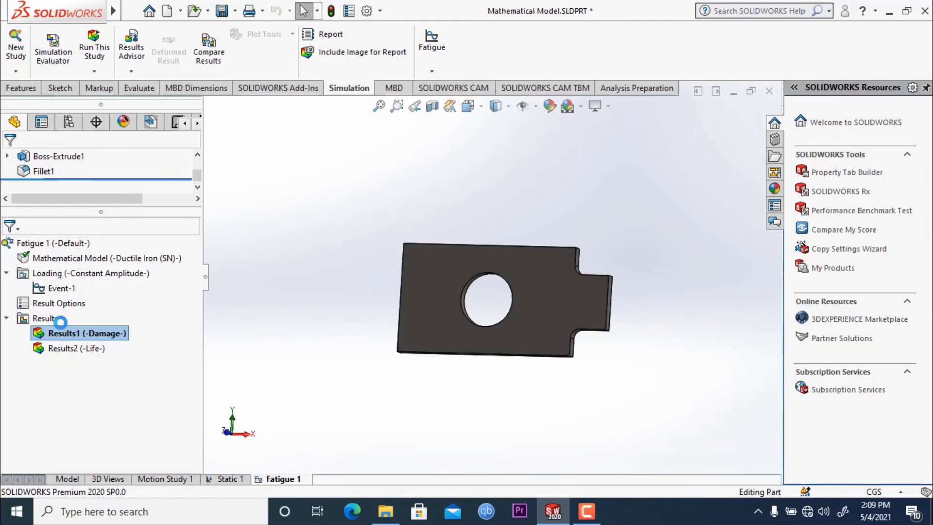
right_click(119, 298)
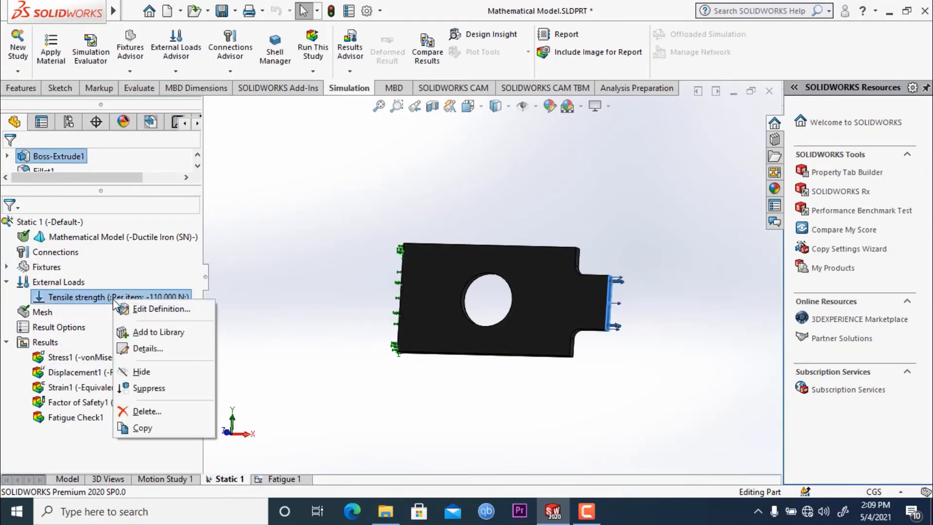
click(156, 310)
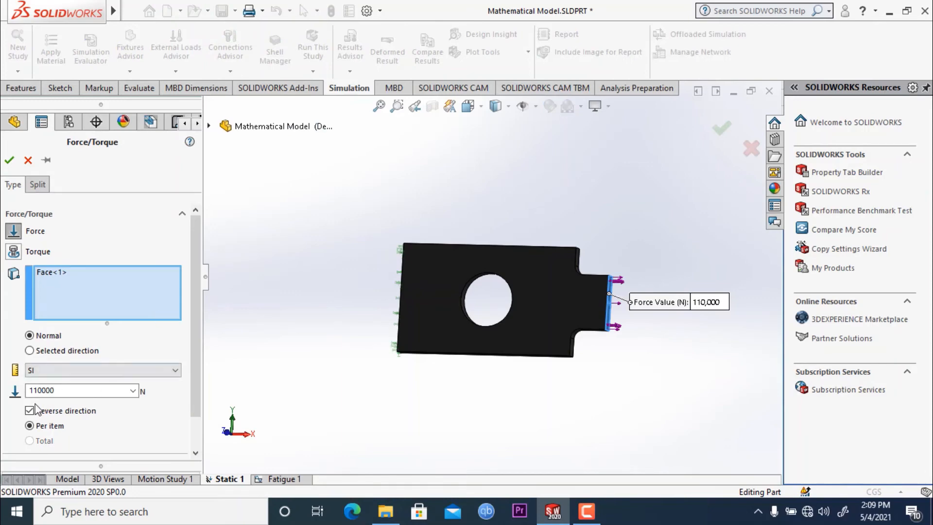
drag(65, 389, 31, 390)
click(36, 389)
click(10, 161)
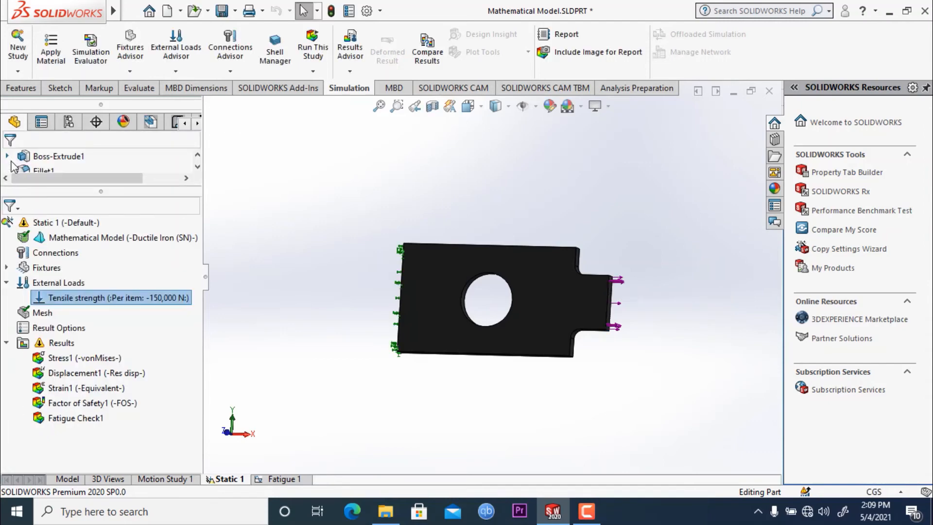
click(315, 62)
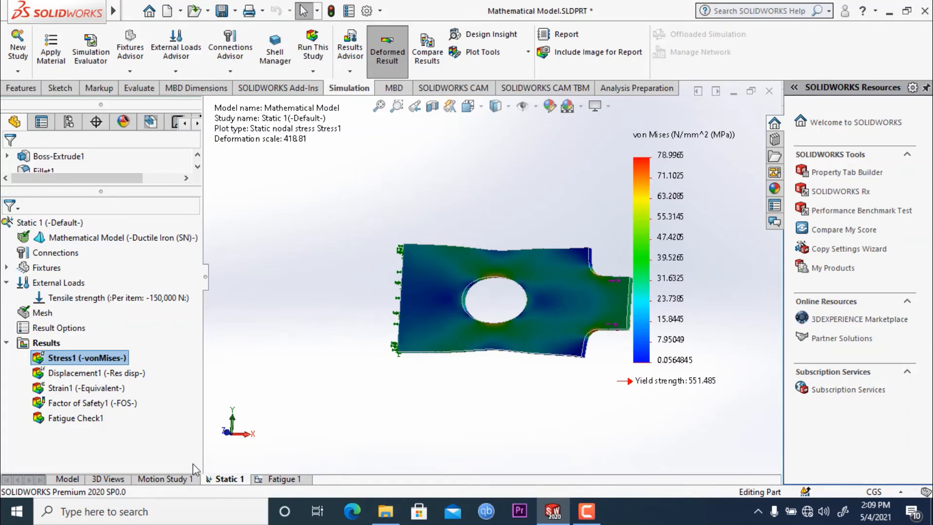
Step: Rerun the Fatigue 1 study with the 150000 N static load, continuing the calculation without modifying the S-N curves, and inspect the damage plot
click(286, 479)
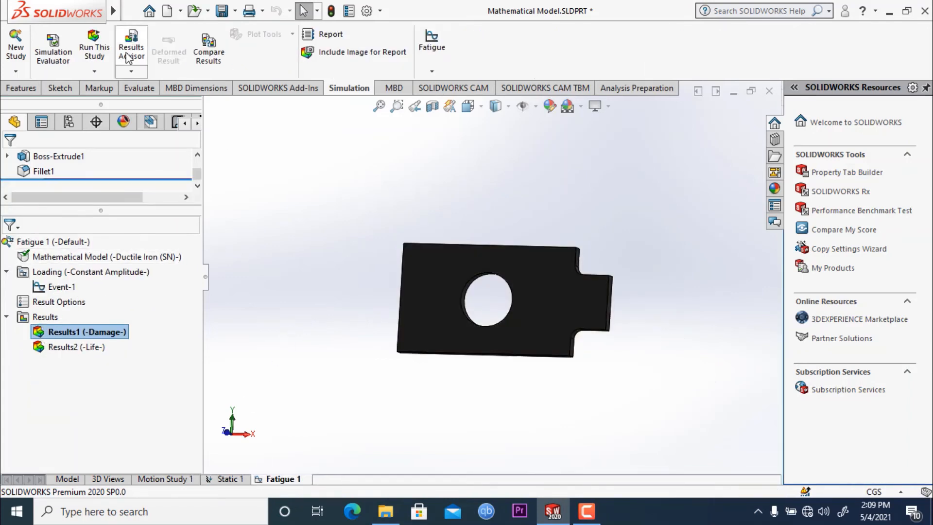
click(94, 49)
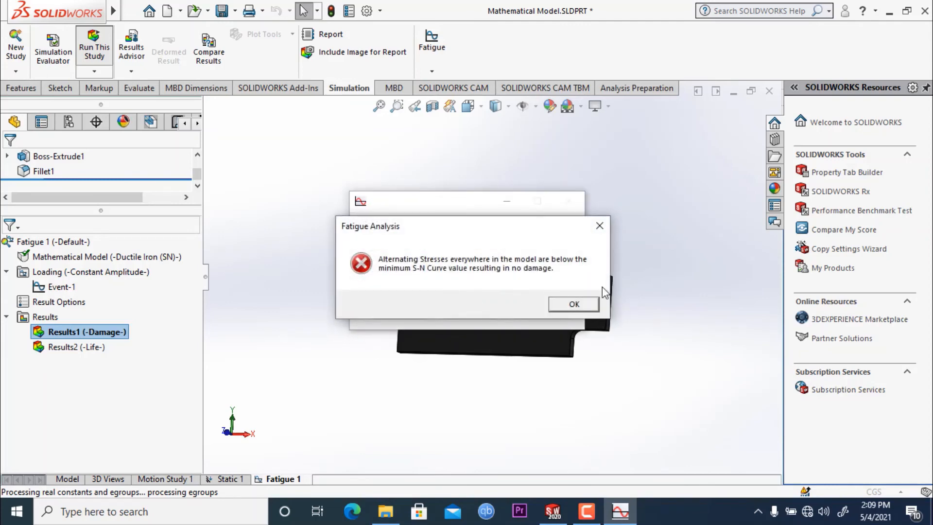
click(572, 306)
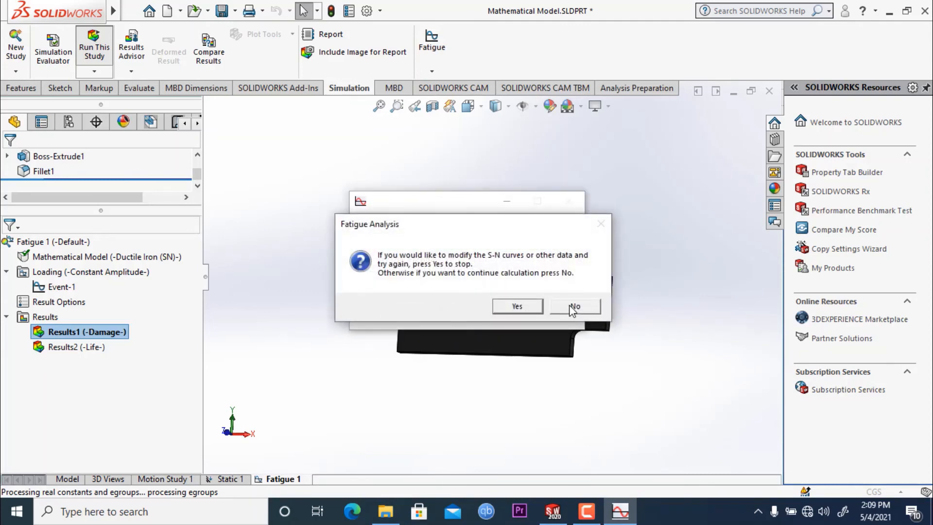
click(573, 306)
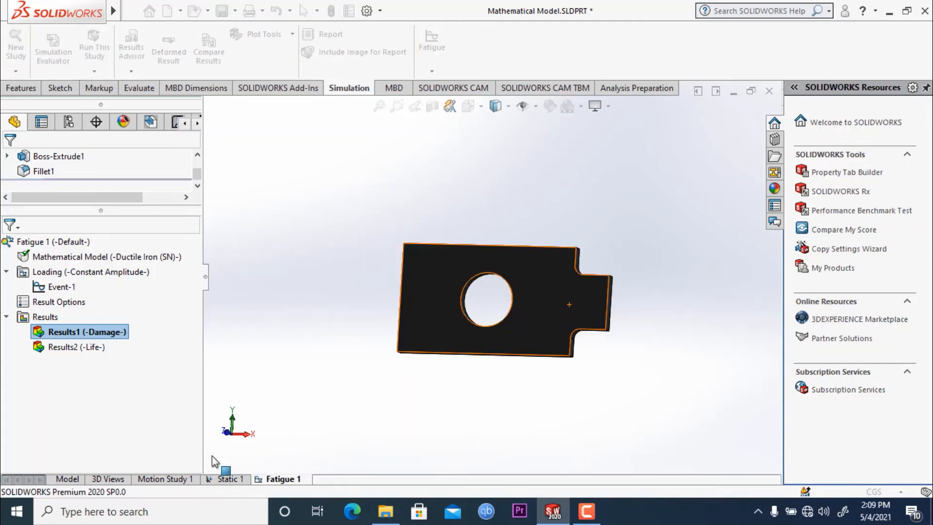
middle_drag(385, 322, 234, 391)
scroll(476, 341, down, 10)
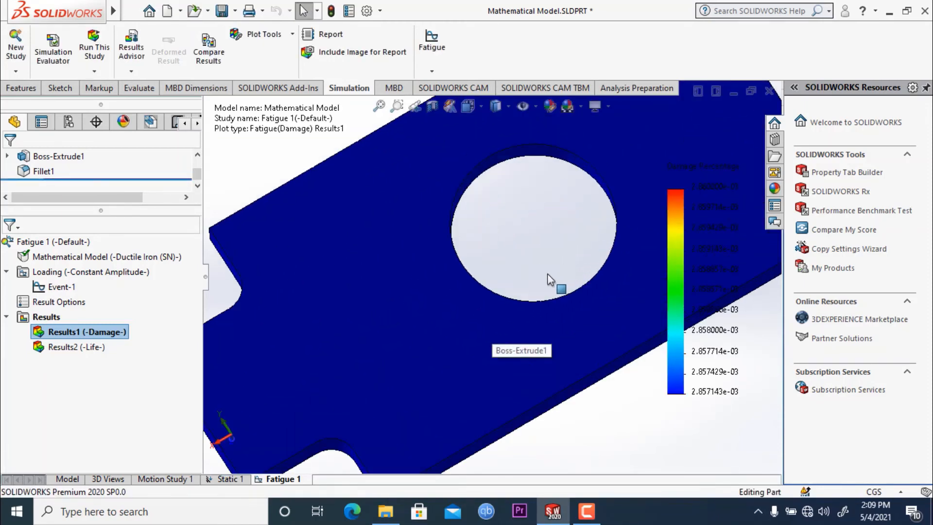
scroll(549, 279, up, 10)
middle_drag(547, 272, 562, 341)
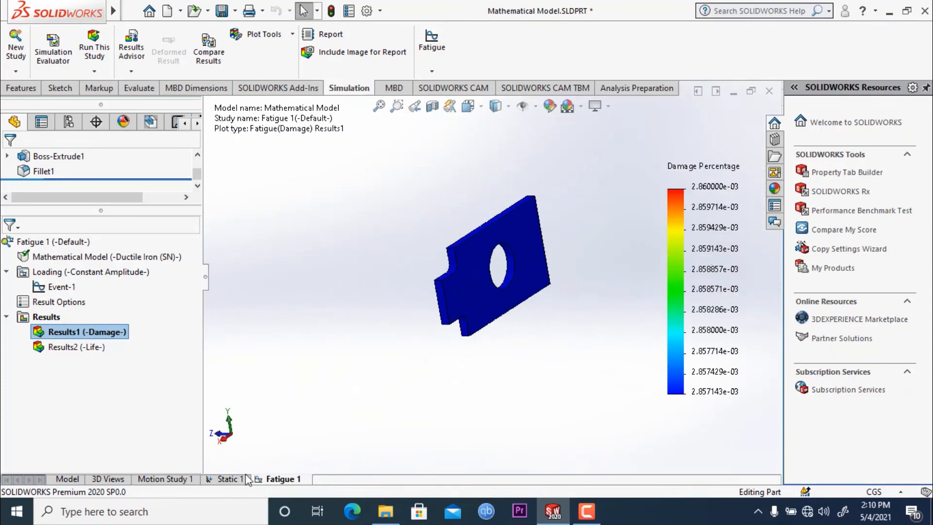
Step: Raise the Tensile strength force in the Static 1 study to 950000 N and rerun the study
click(229, 477)
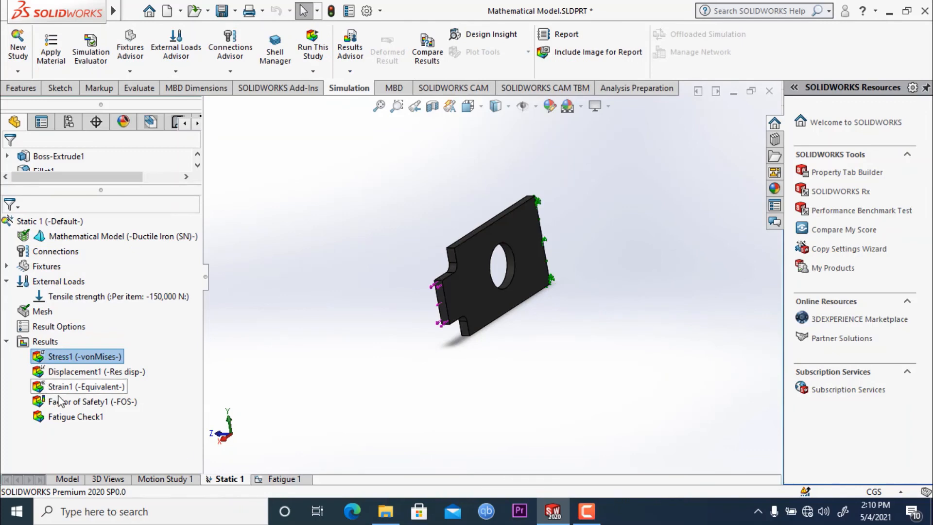
click(131, 295)
right_click(187, 297)
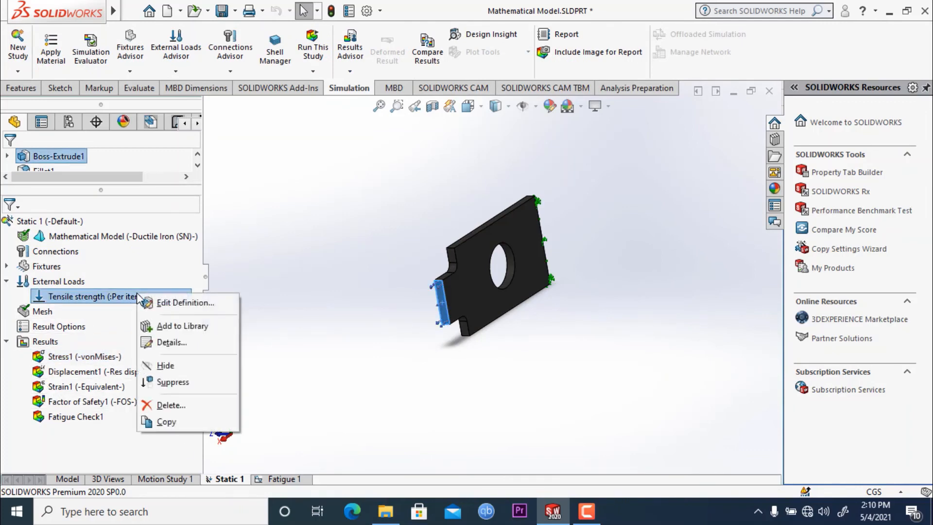
click(194, 305)
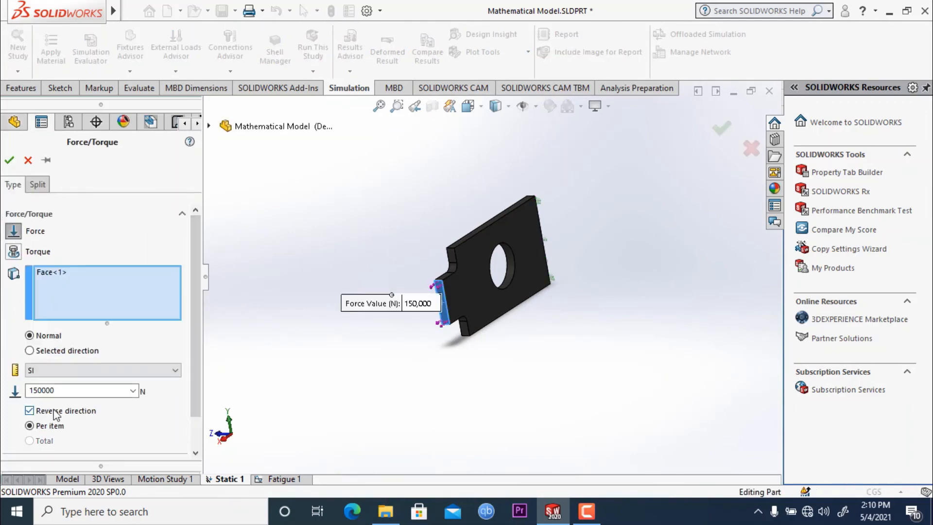
double_click(35, 390)
click(35, 391)
click(9, 159)
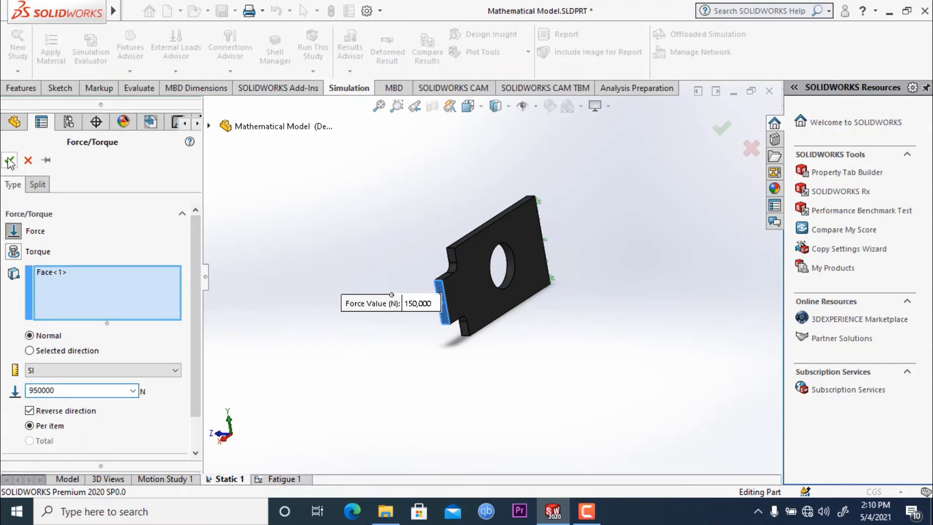
click(313, 51)
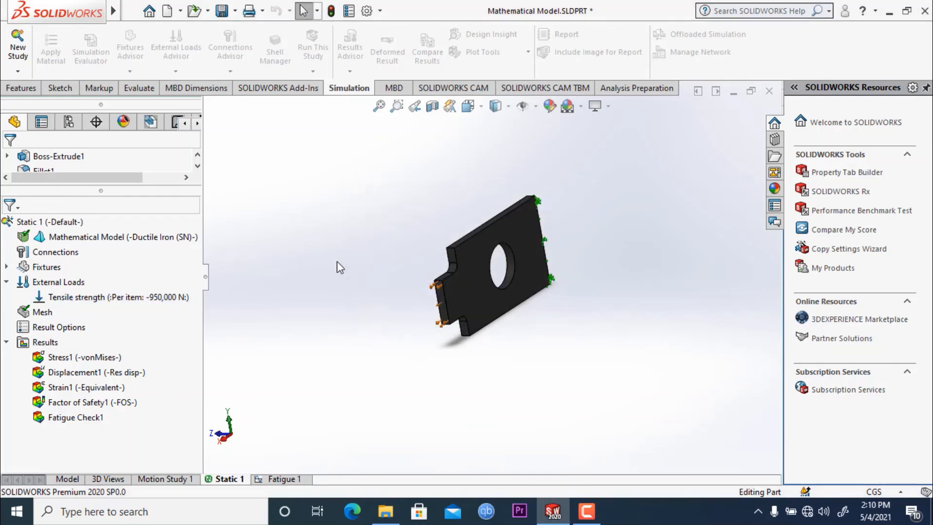
Step: Rerun the Fatigue 1 study with the 950000 N load, accepting the smallest S-N cycle count, and examine the damage around the hole and fillets
click(290, 479)
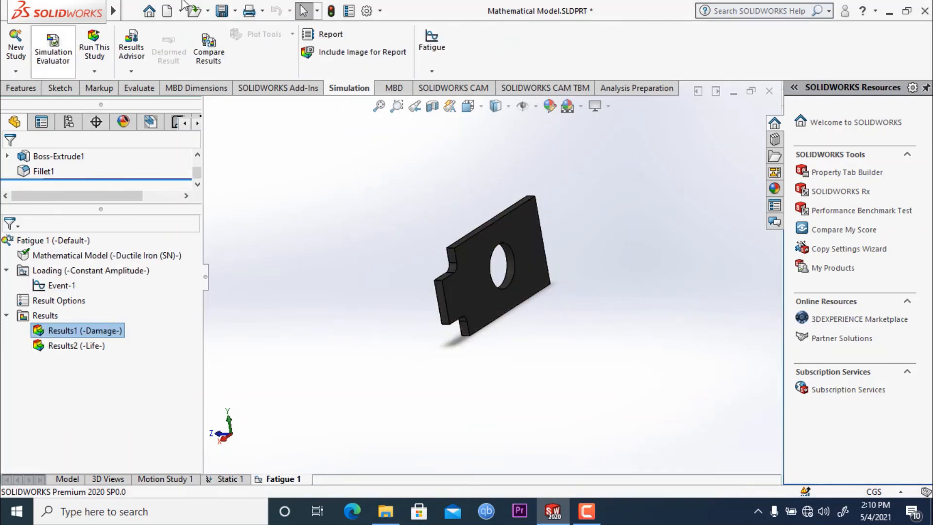
click(94, 46)
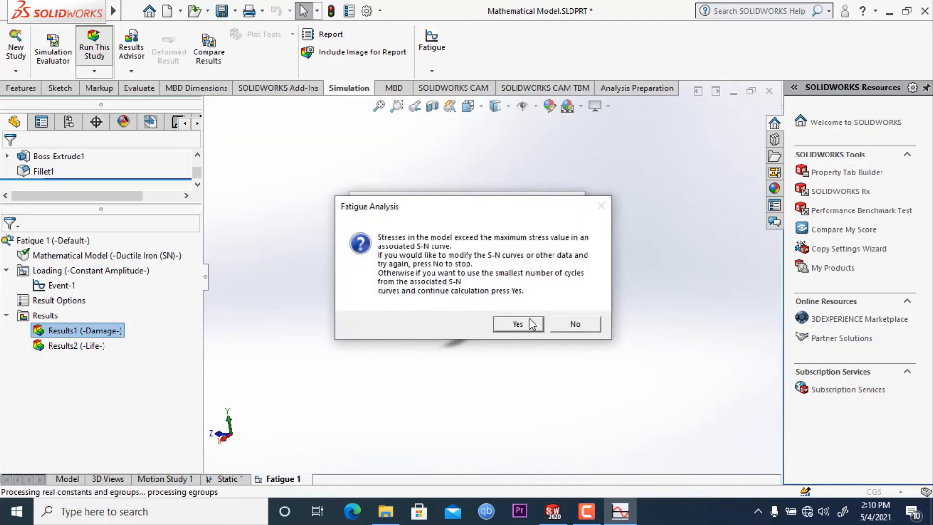
click(517, 324)
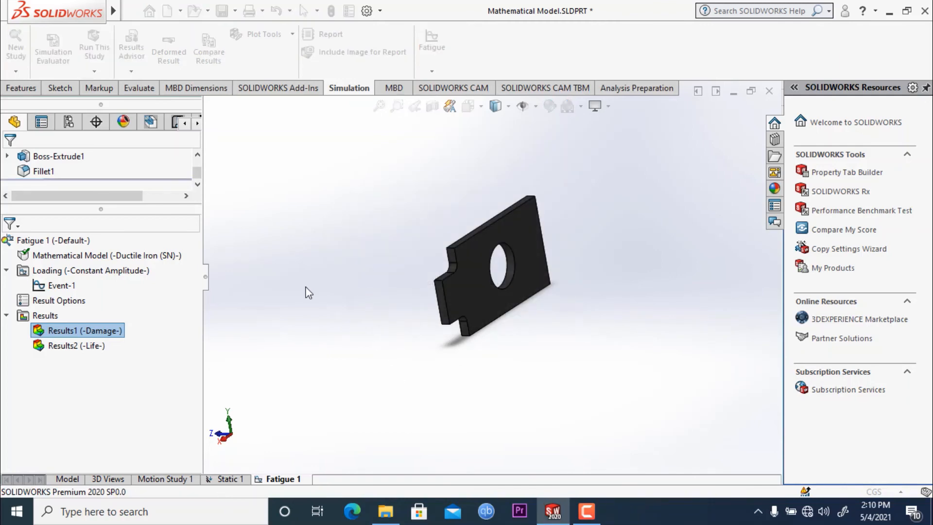
middle_drag(301, 286, 417, 286)
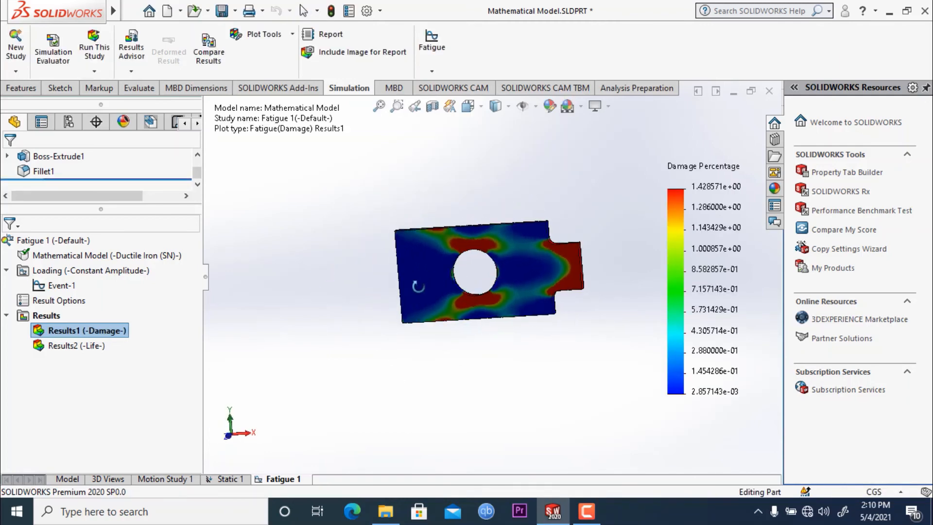
scroll(321, 304, down, 3)
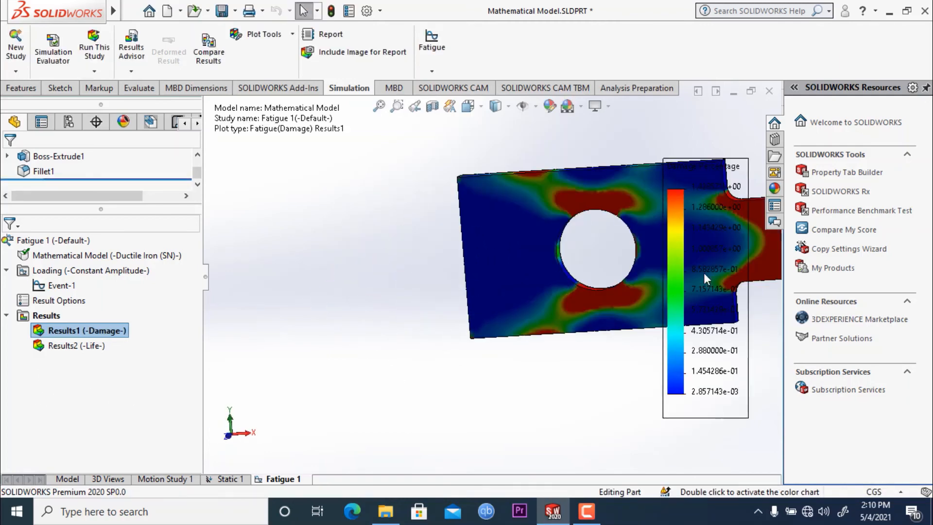
scroll(689, 266, up, 3)
scroll(606, 241, down, 3)
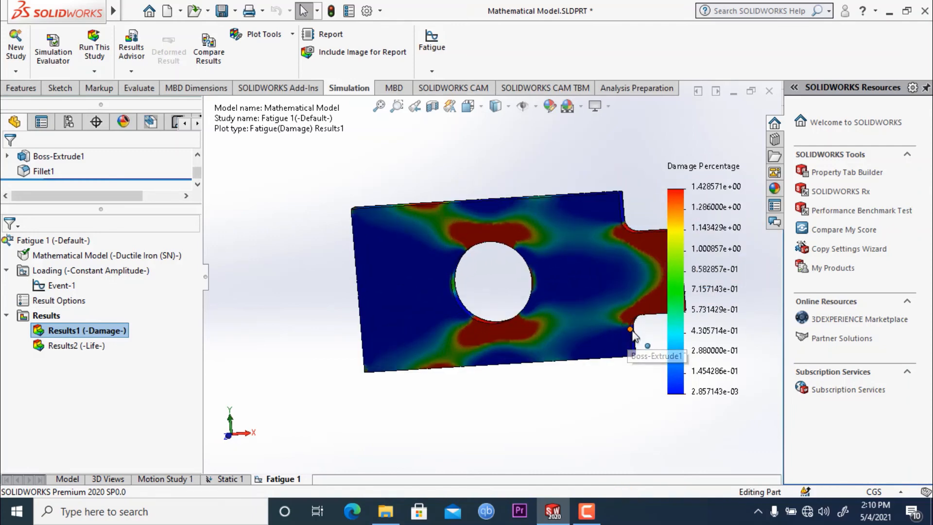
scroll(609, 299, down, 2)
scroll(604, 296, up, 1)
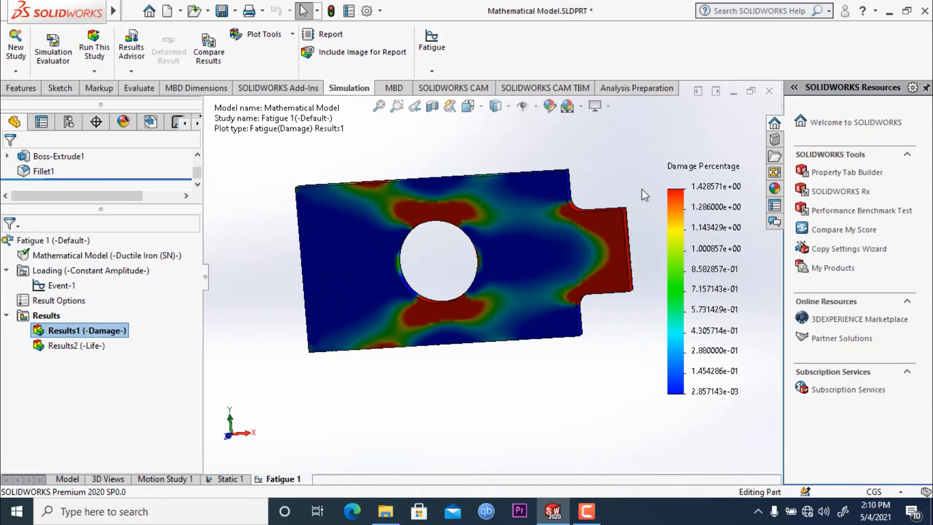
middle_drag(641, 188, 480, 246)
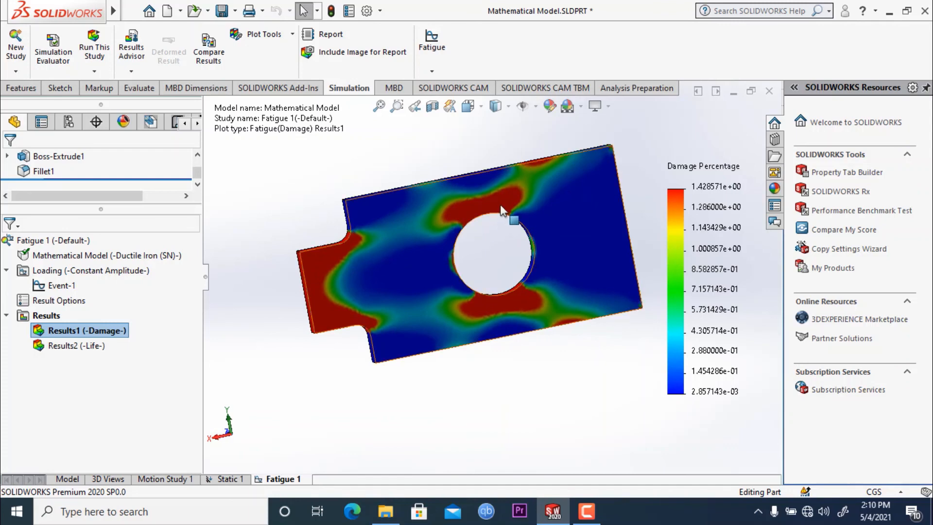
Step: Redefine the Results1 damage plot as a Life plot and view the total life distribution from the plate's other side
right_click(58, 334)
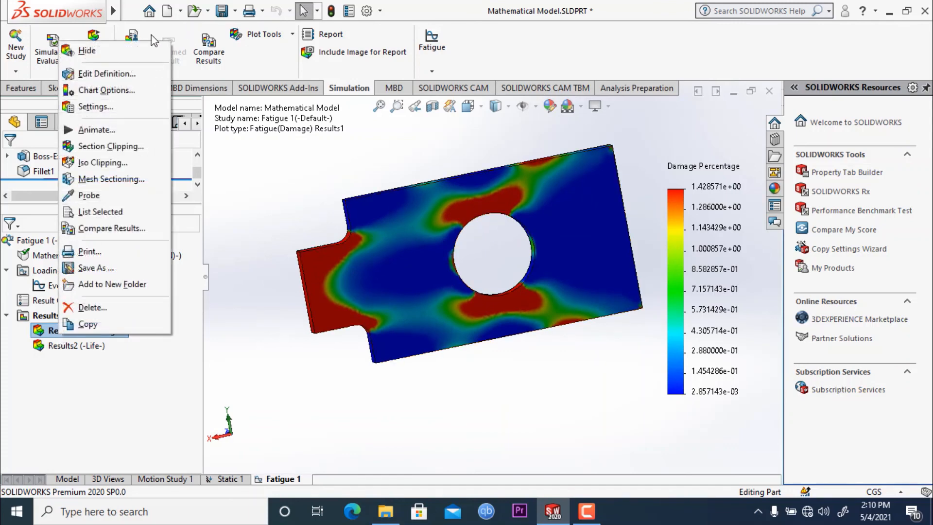
click(146, 76)
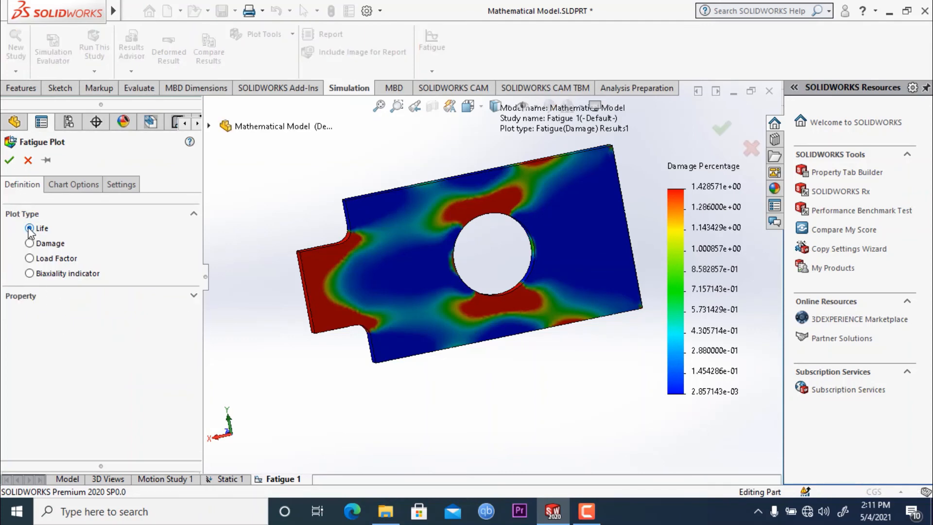
click(10, 160)
middle_drag(462, 402, 246, 236)
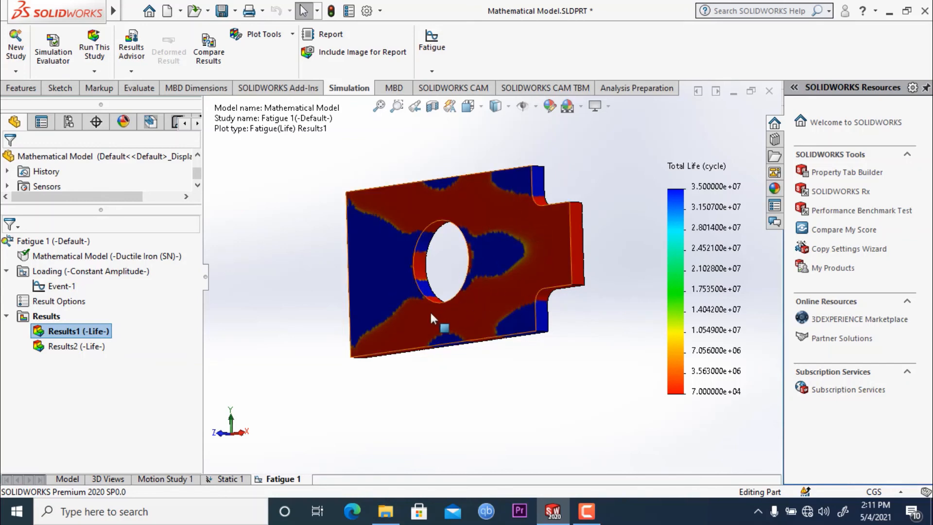
Step: Switch the Results1 plot type to Load Factor and examine the plate's corner beside the upper fillet up close
right_click(67, 335)
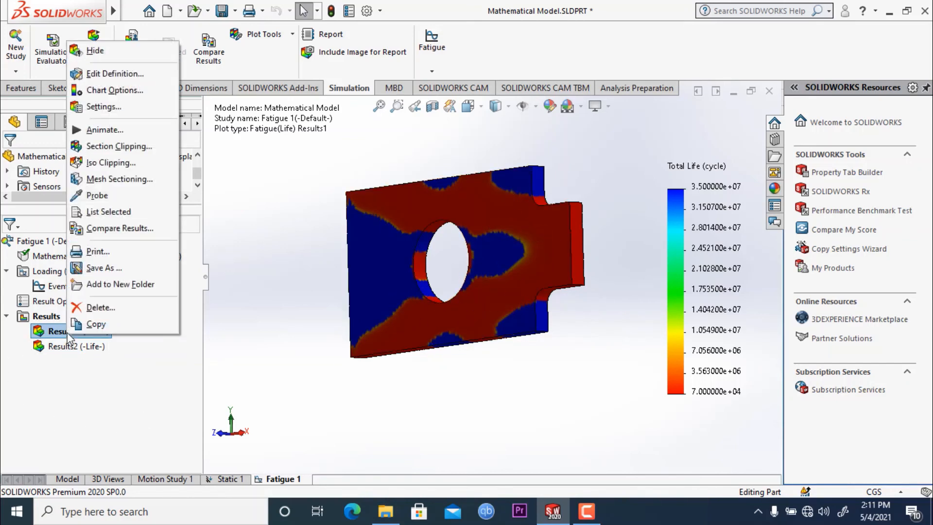
click(107, 74)
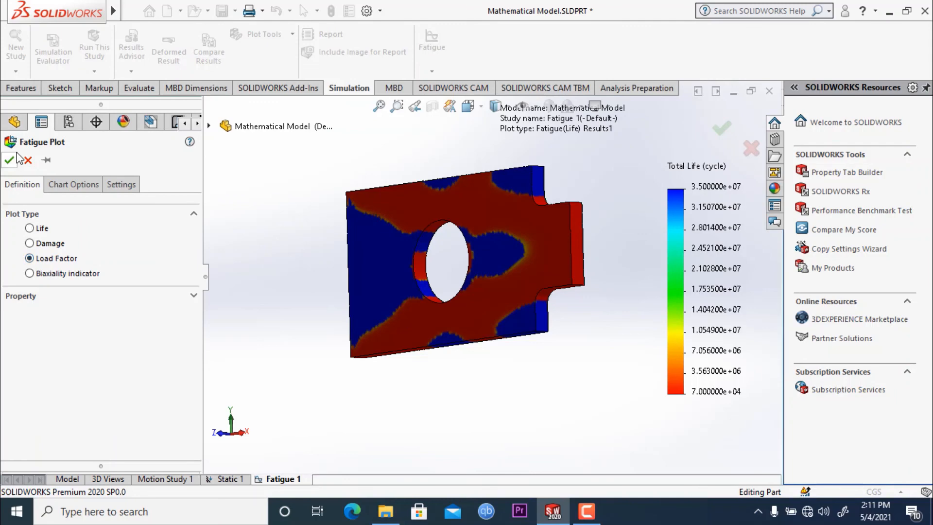
middle_drag(505, 353, 443, 379)
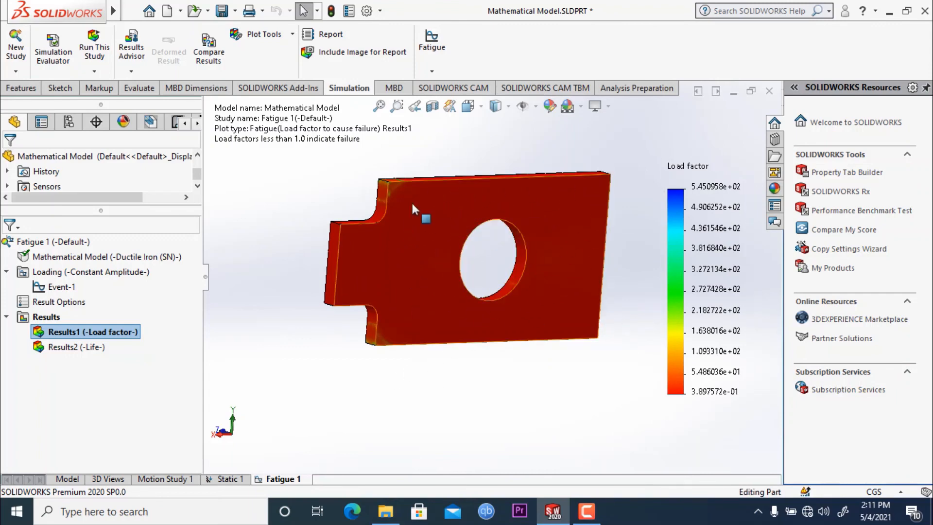
scroll(415, 224, down, 2)
scroll(407, 191, down, 6)
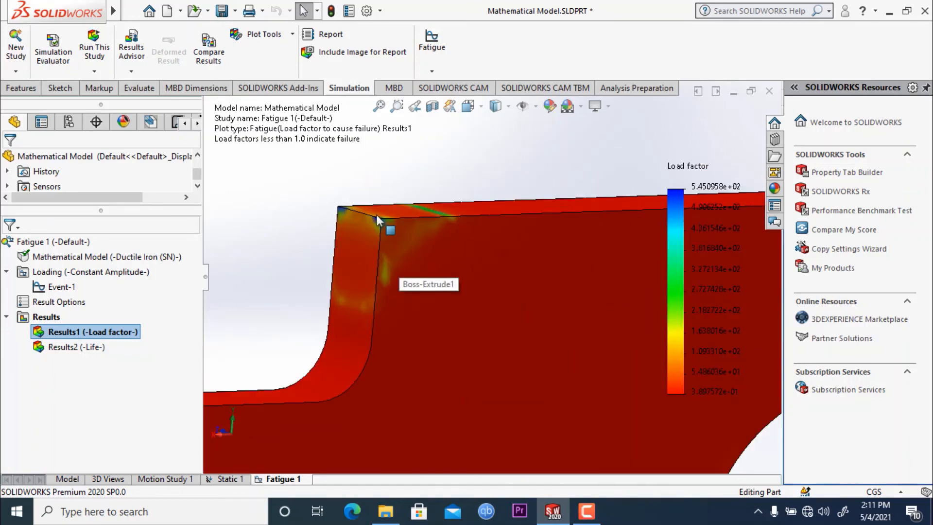
scroll(406, 232, up, 8)
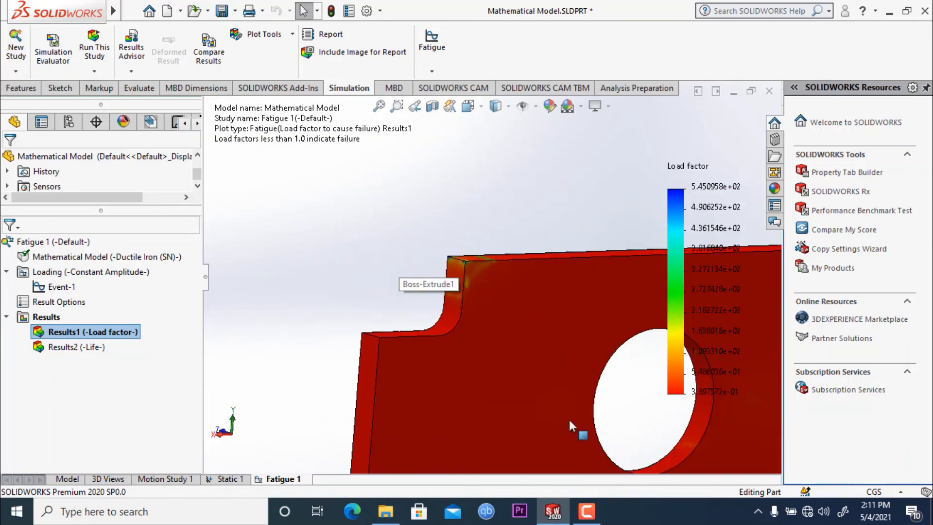
Step: Switch the Results1 plot type to Biaxiality indicator and inspect the stress biaxiality around the hole on both faces
right_click(77, 331)
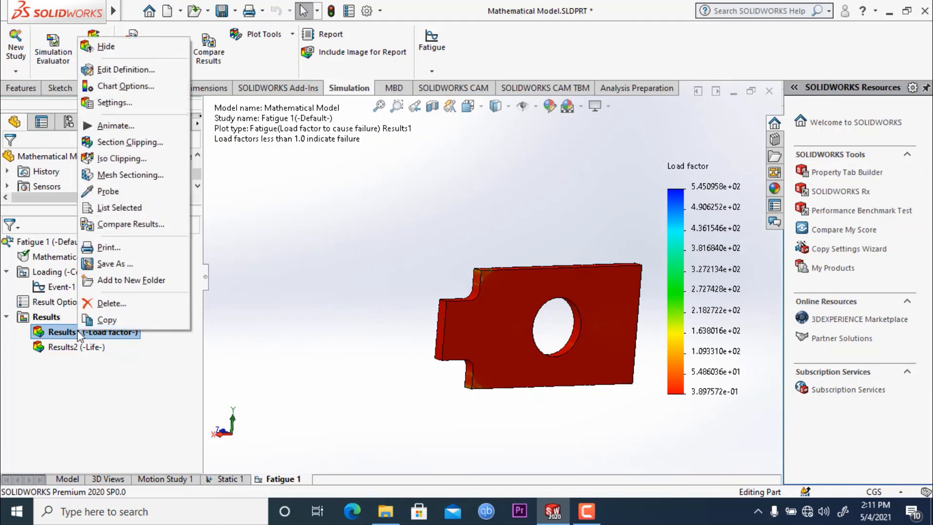
click(114, 74)
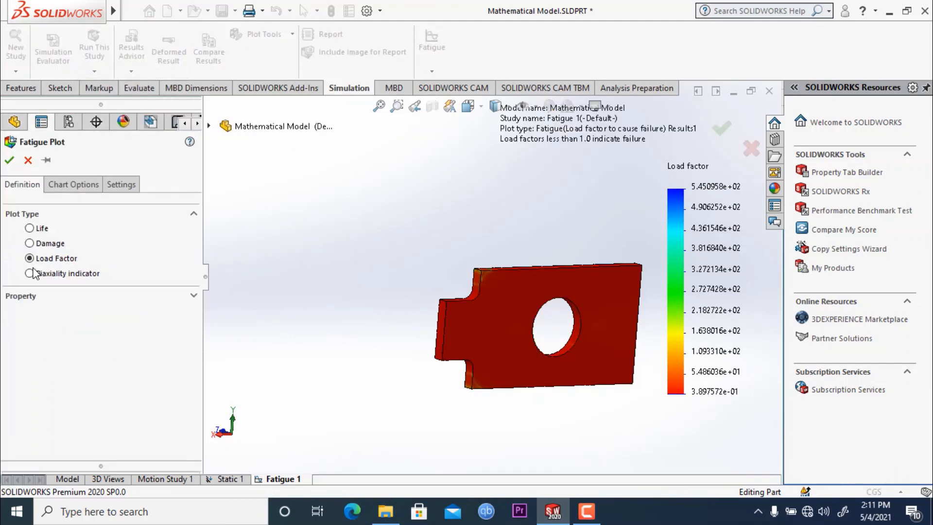
click(10, 159)
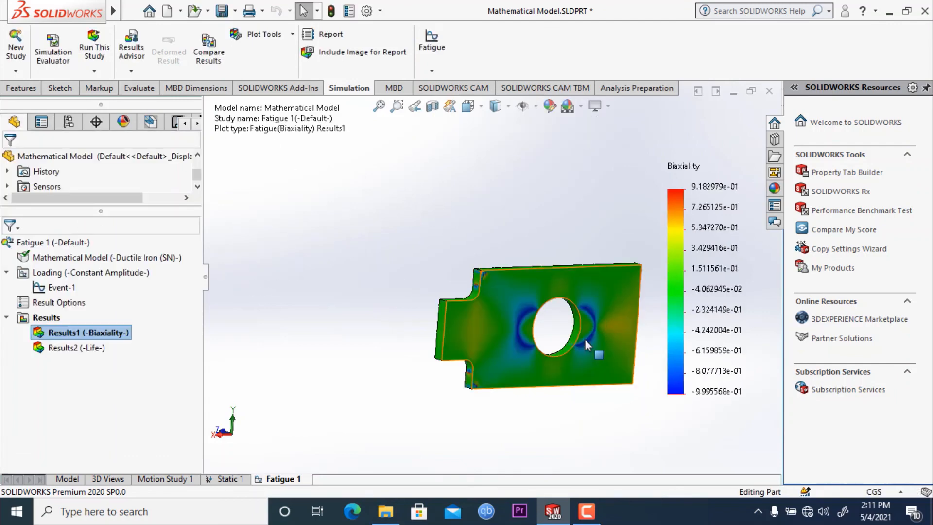
scroll(584, 339, up, 2)
scroll(564, 329, down, 2)
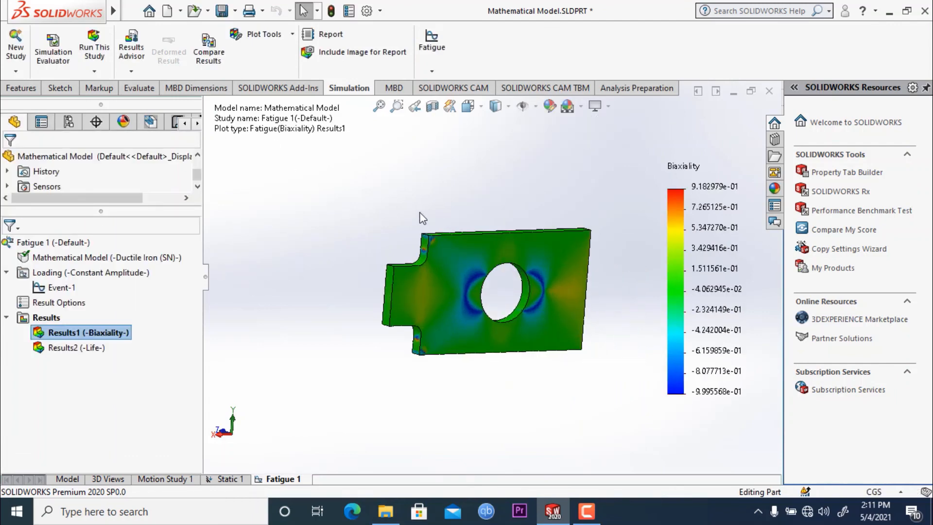
middle_drag(423, 218, 411, 278)
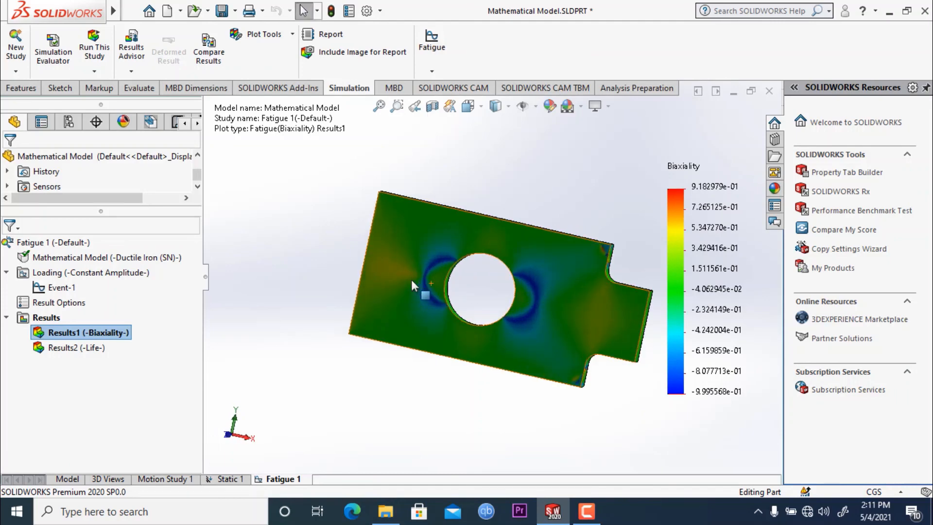
scroll(411, 279, down, 4)
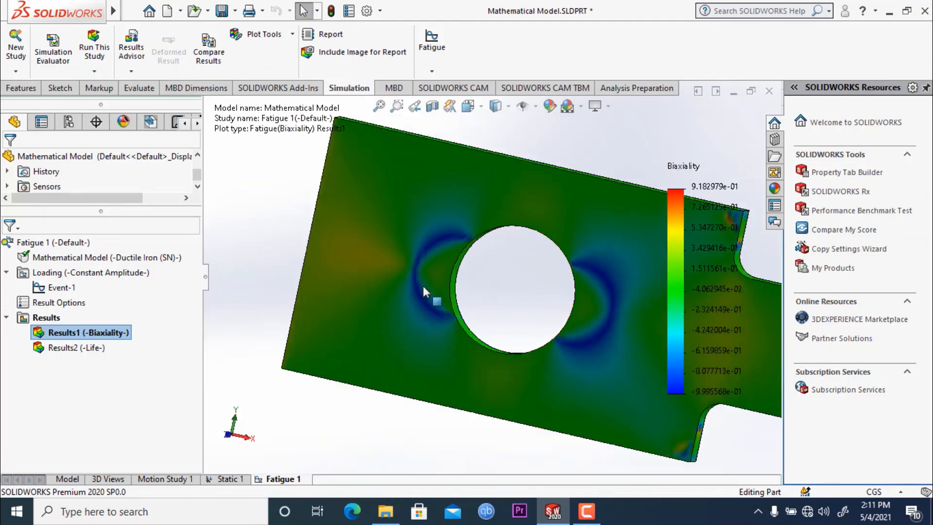
scroll(423, 286, up, 3)
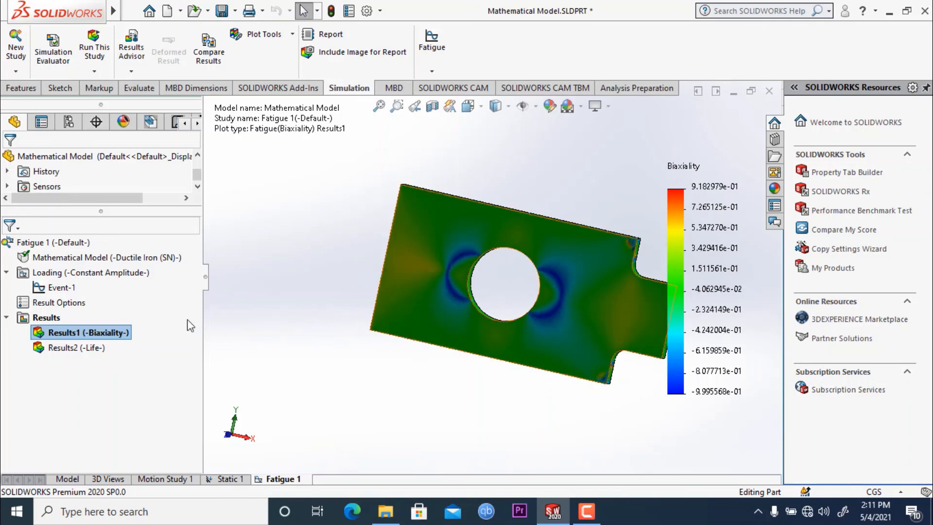
Step: Show the Results2 life plot for comparison and return to displaying the Results1 biaxiality plot
right_click(85, 352)
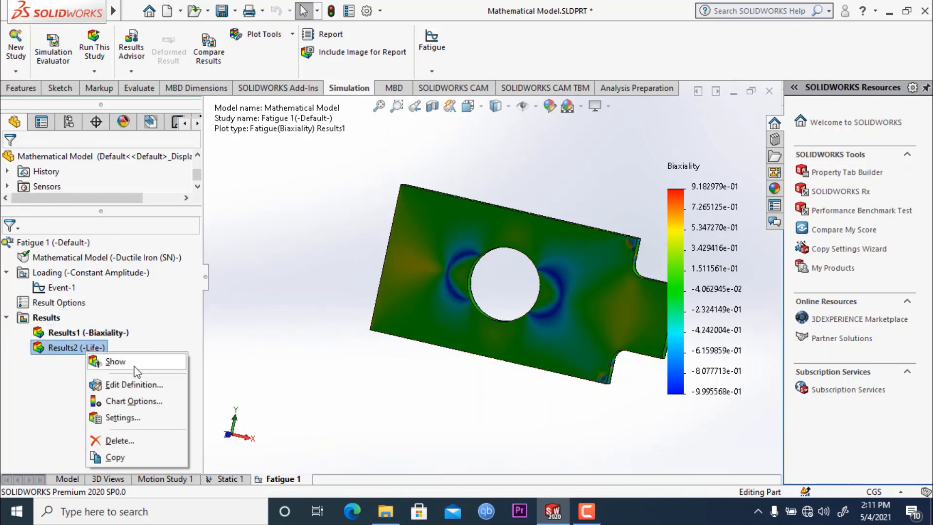
click(111, 360)
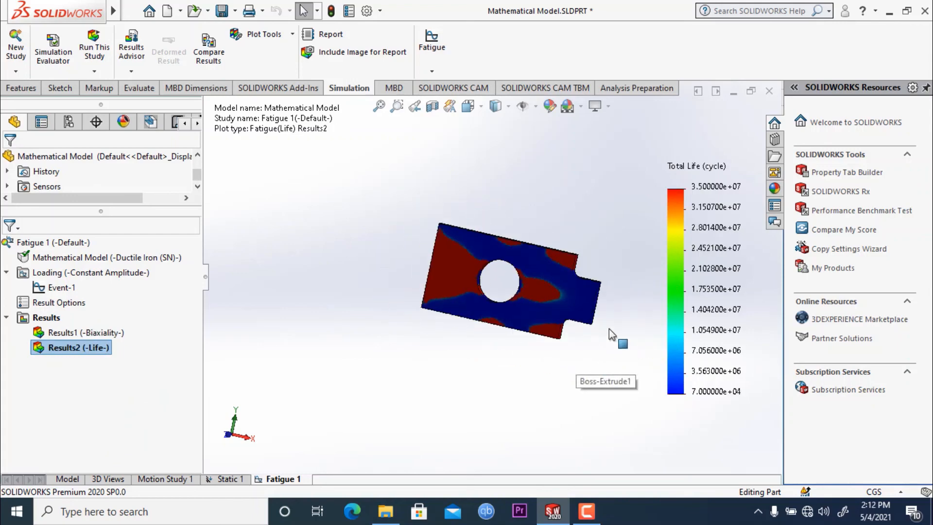
right_click(57, 336)
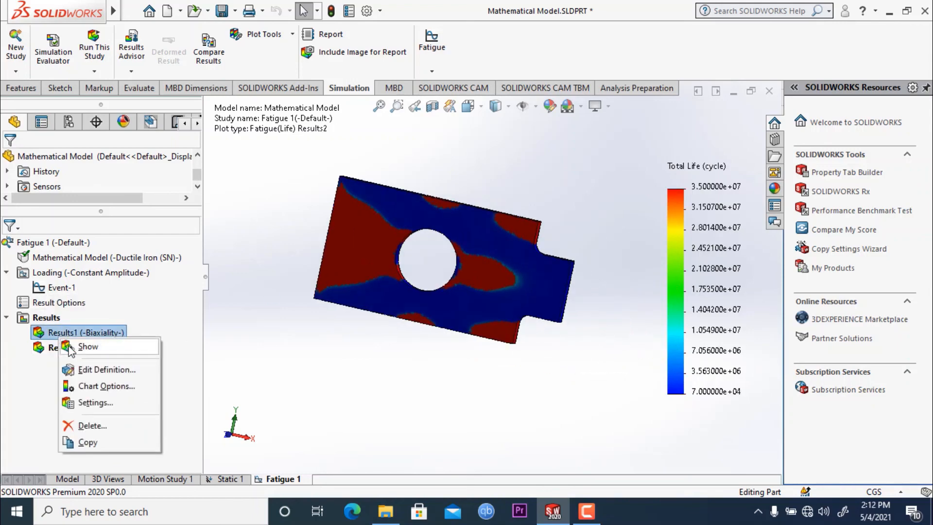
click(70, 346)
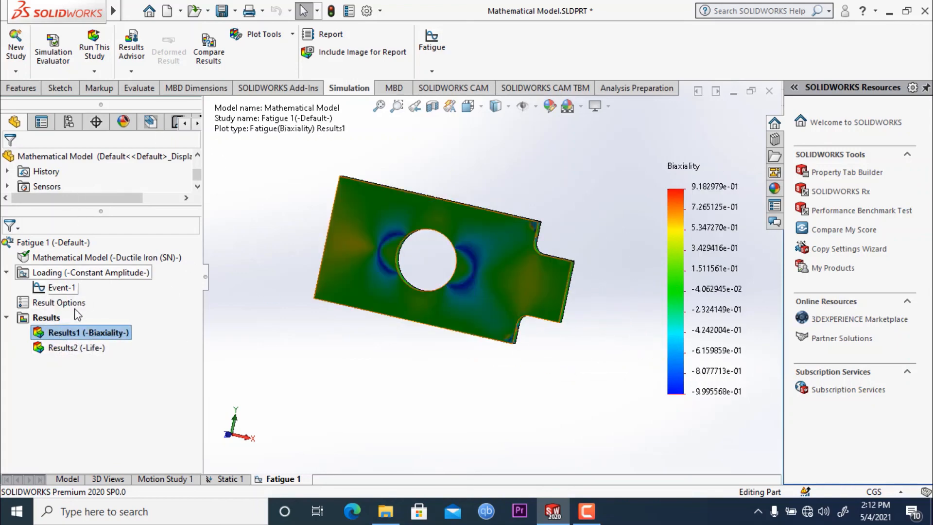
Step: Set the Results1 plot type back to Life and inspect the total life on the plate's faces, edges and hole wall
right_click(81, 336)
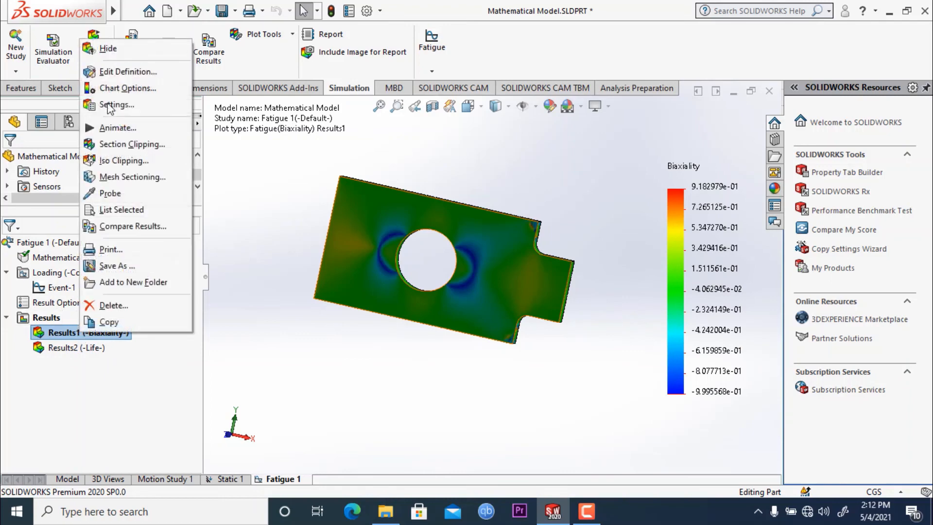
click(109, 71)
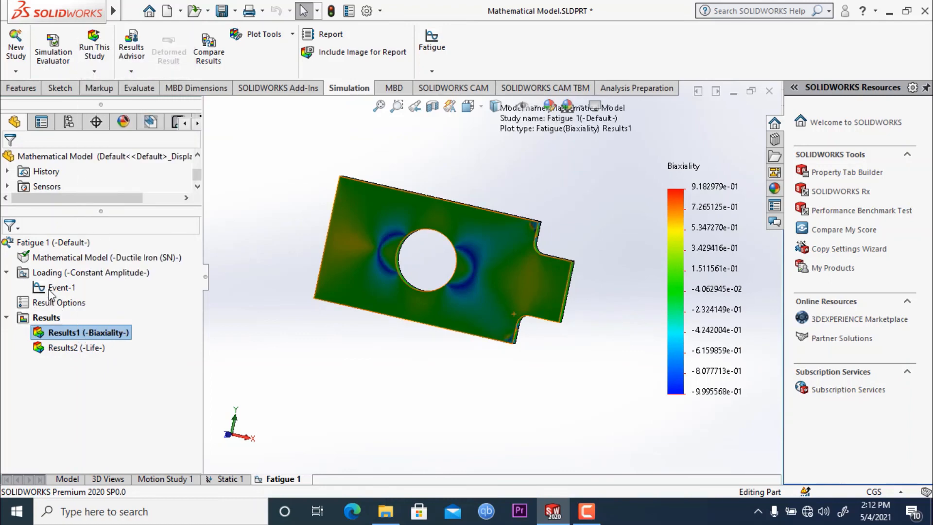
click(29, 228)
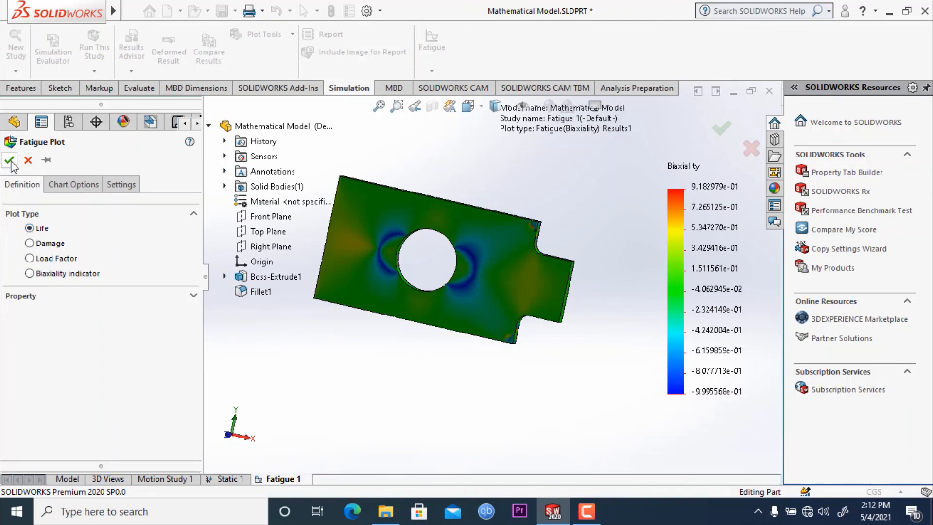
key(Return)
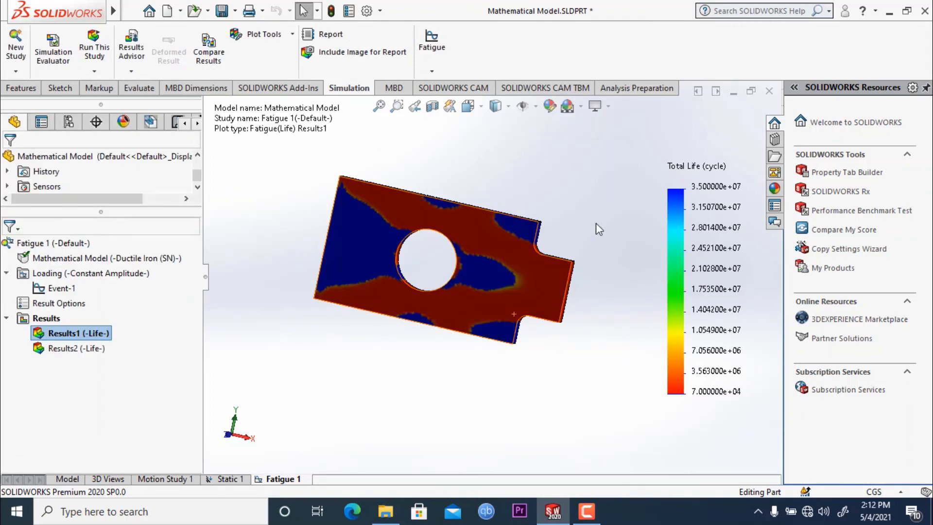
middle_drag(596, 222, 594, 253)
middle_drag(561, 165, 597, 248)
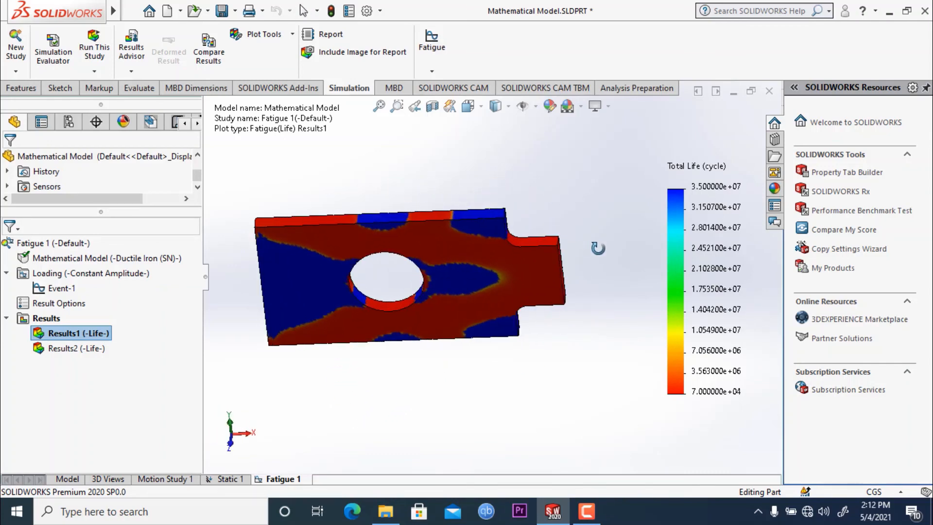